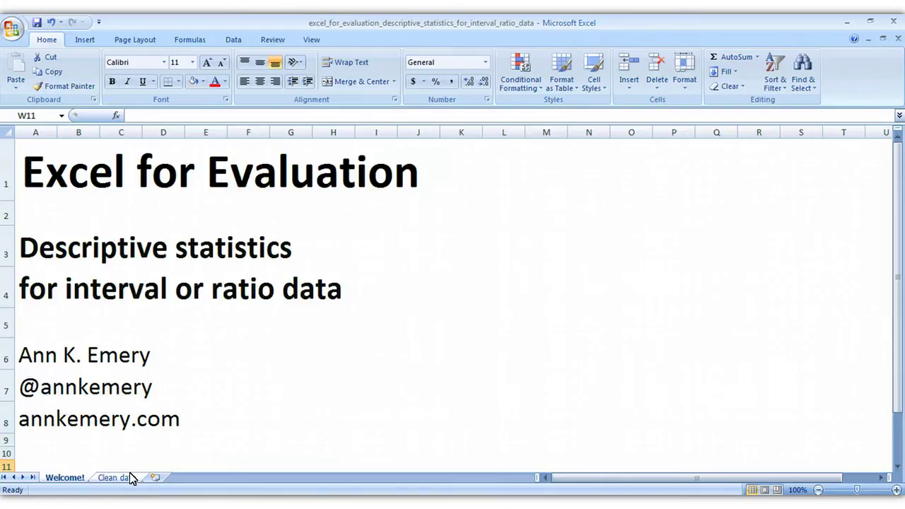
Open the Clean data sheet and look over the first record's ID, birth year and age formula
click(117, 478)
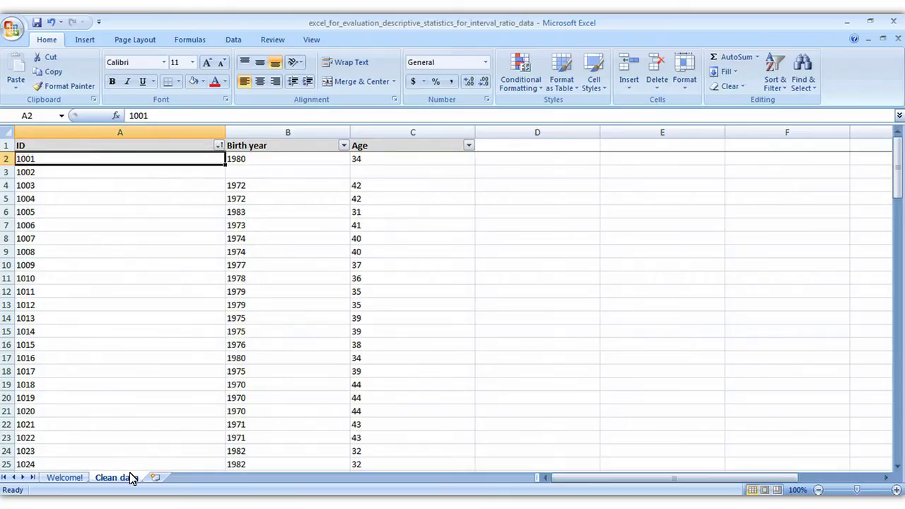
key(Right)
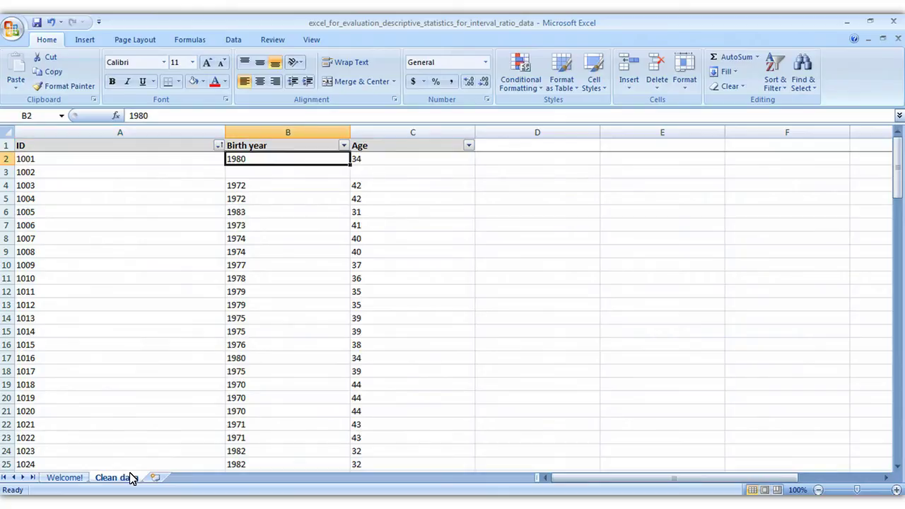
key(Right)
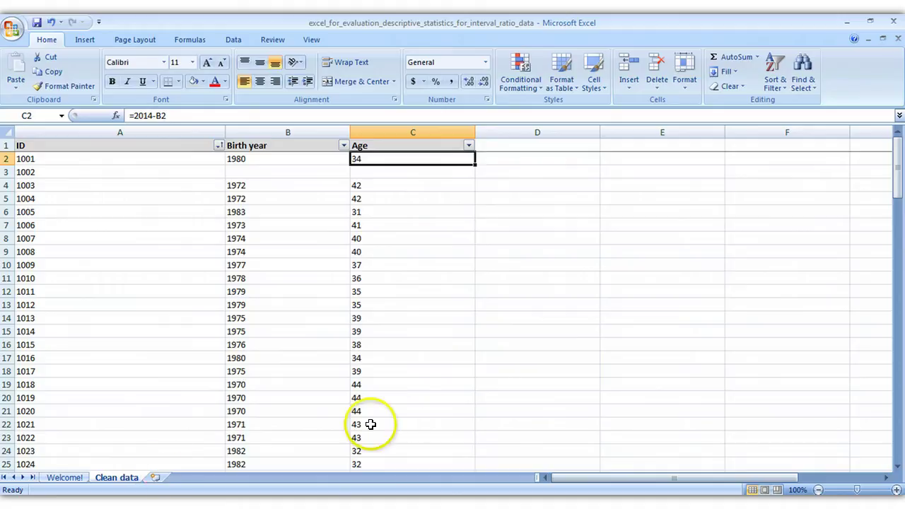
Review the descriptive statistics list below the data, covering essential data cleaning, measures of central tendency and measures of dispersion
drag(895, 163, 887, 419)
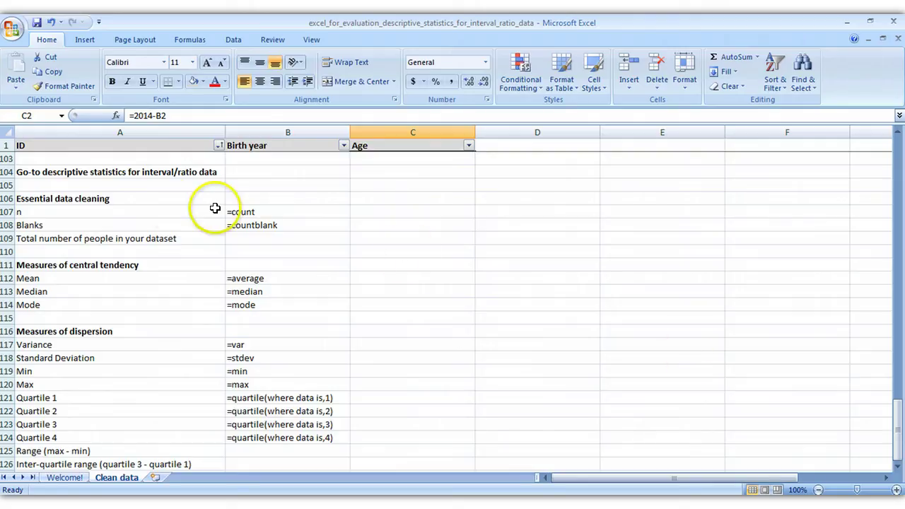
click(162, 198)
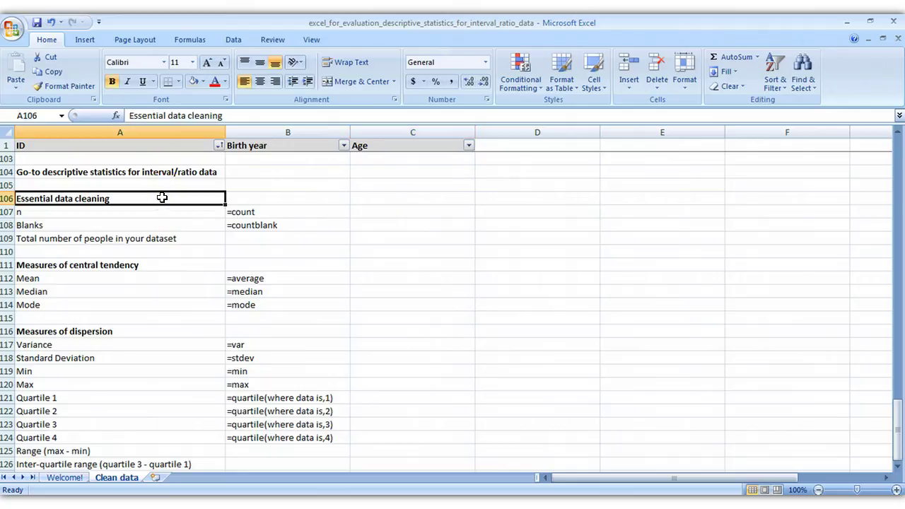
key(Down)
key(Down)
key(Down)
key(Down)
key(Down)
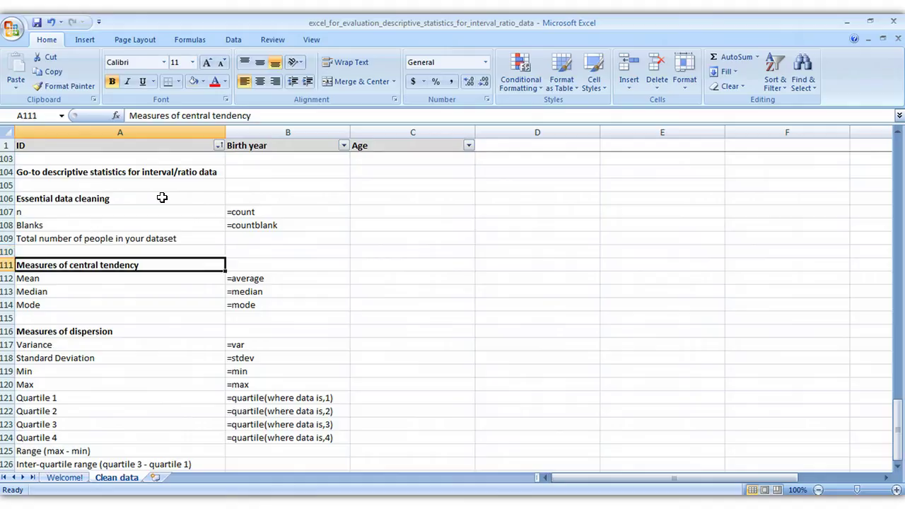
key(Down)
key(Down)
key(Down)
key(Down)
key(Down)
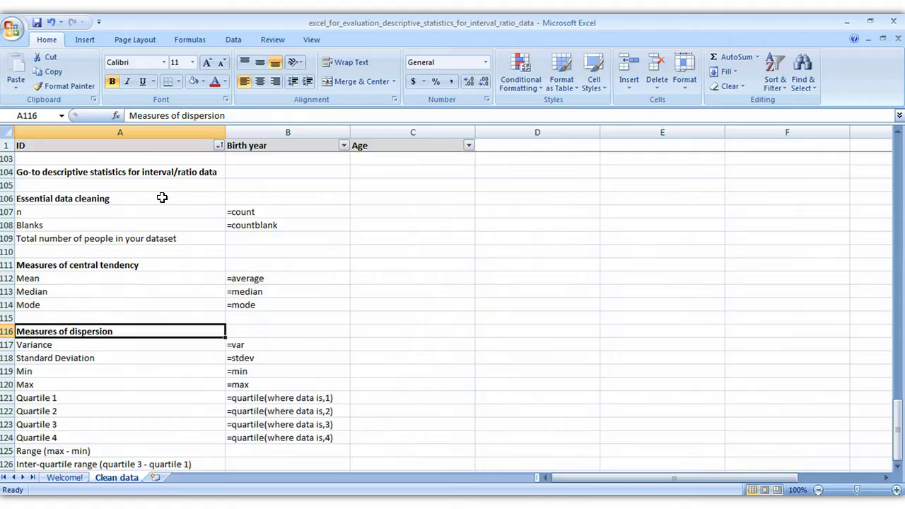
Enter =count(C2:C101) in C107 to calculate n for the Age column
key(Up)
key(Up)
key(Up)
key(Up)
key(Up)
key(Up)
key(Up)
key(Up)
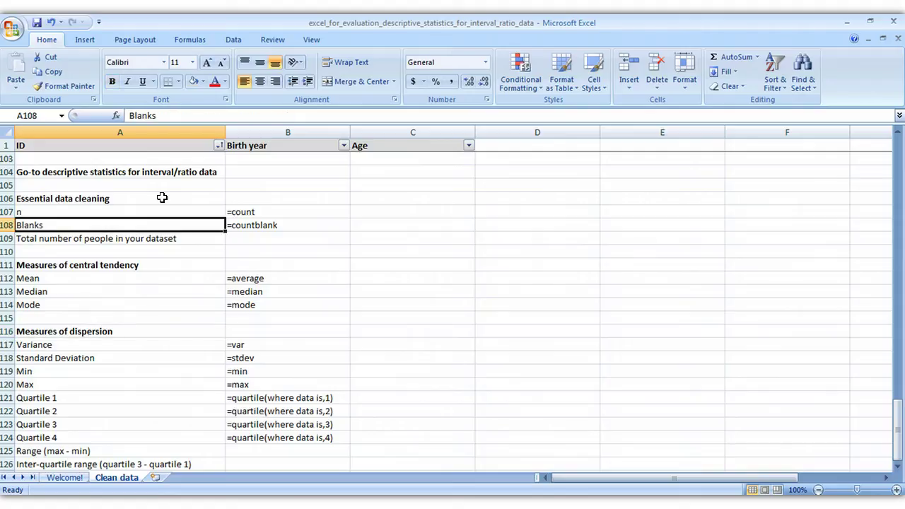
key(Up)
key(Right)
key(Right)
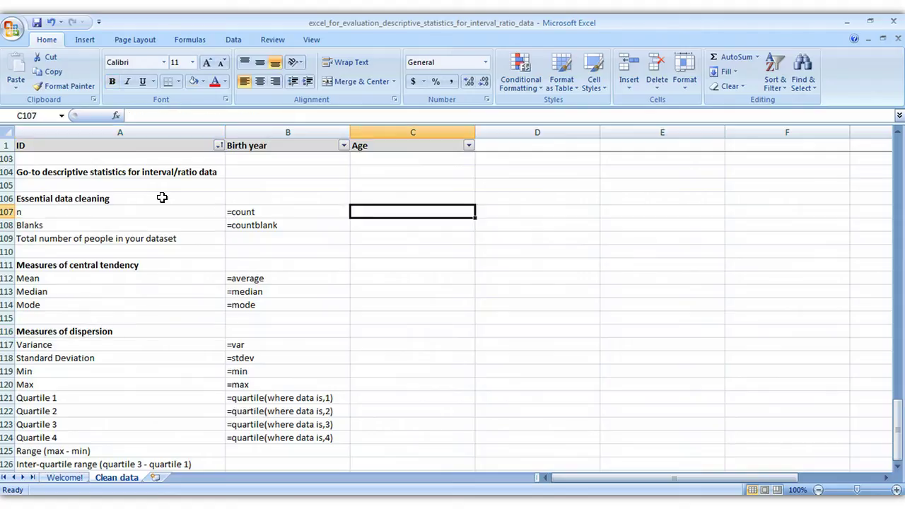
text(=count()
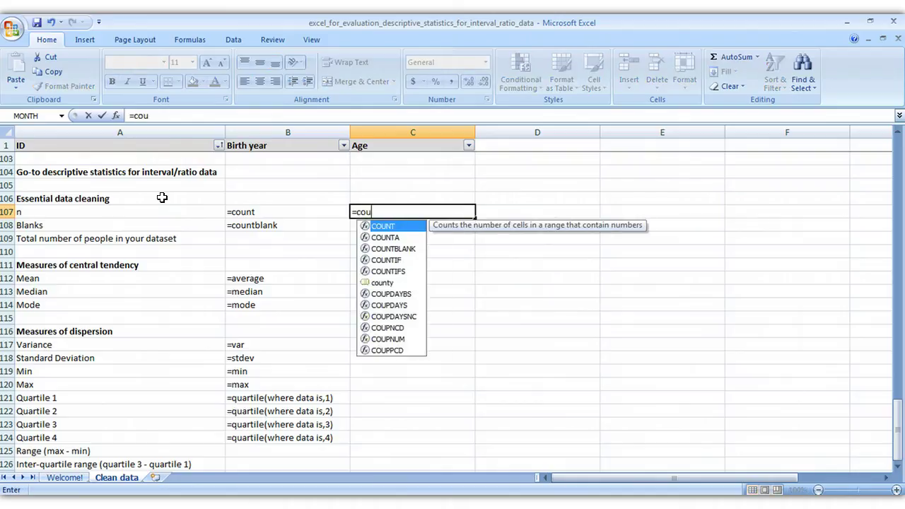
key(Up)
key(Up)
key(Up)
key(Up)
key(Up)
key(Up)
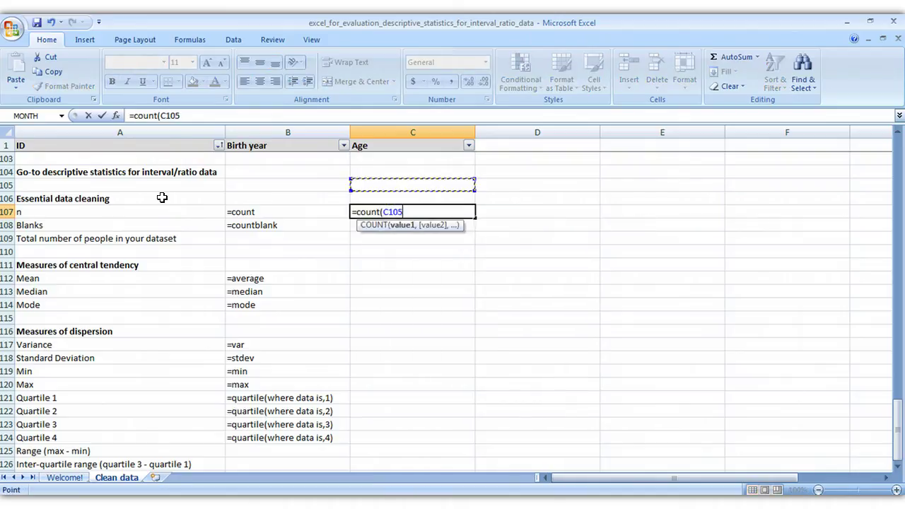
key(ctrl+shift+Up)
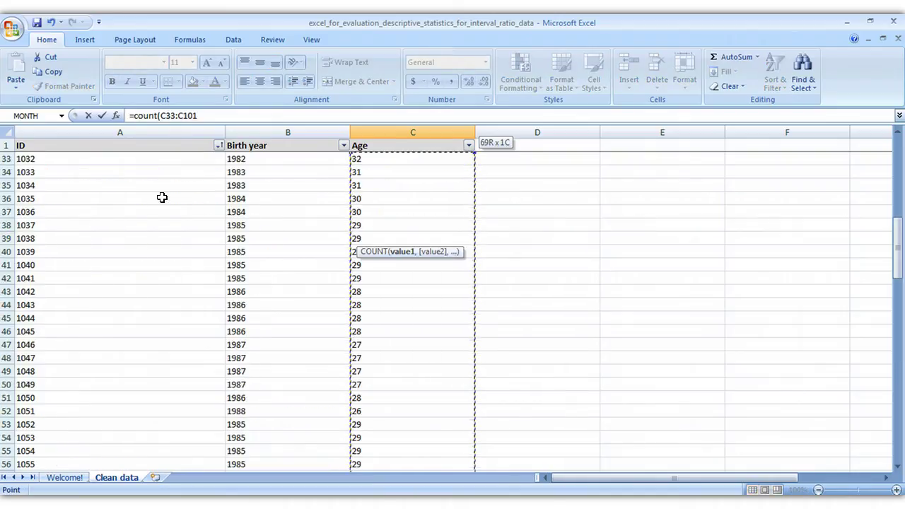
key(ctrl+shift+Up)
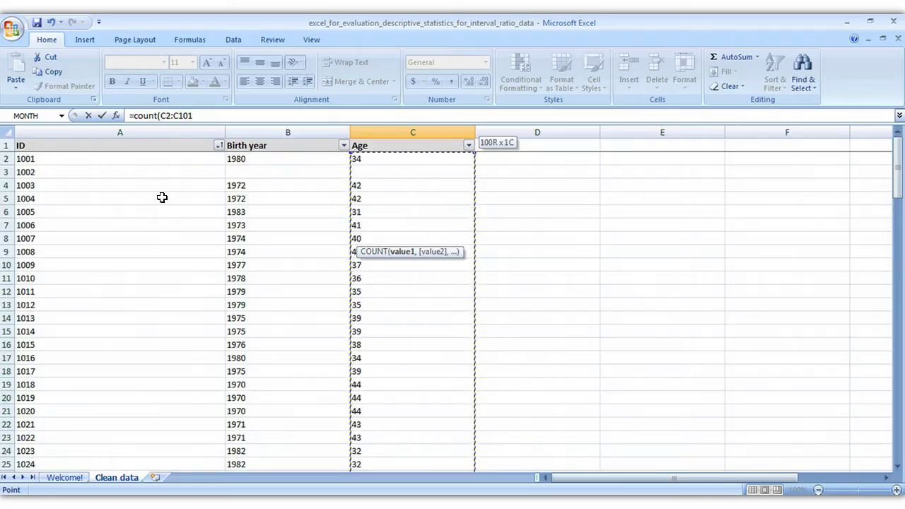
text())
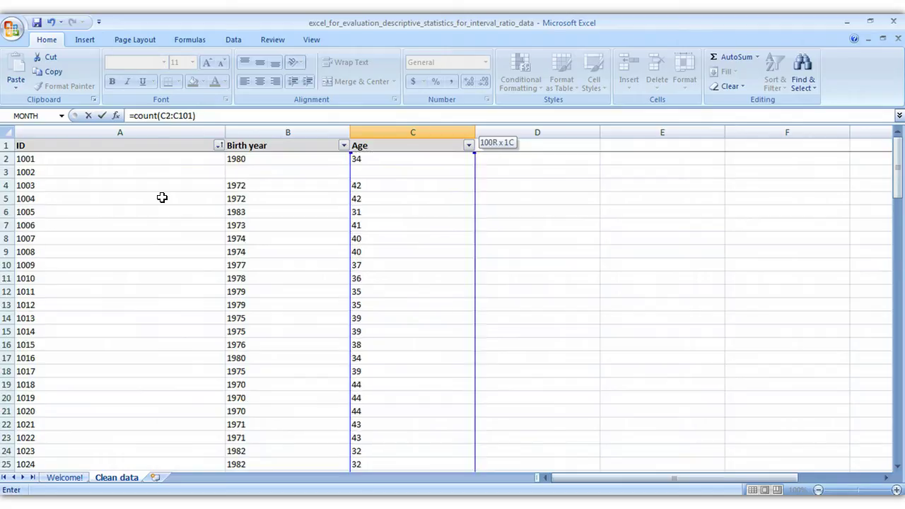
key(Return)
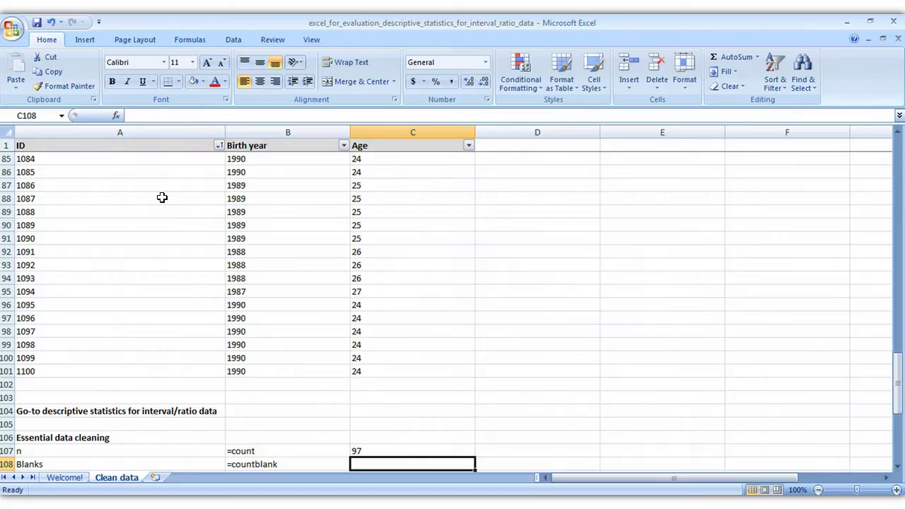
Enter =countblank(C2:C101) in C108 to count the missing ages
text(=)
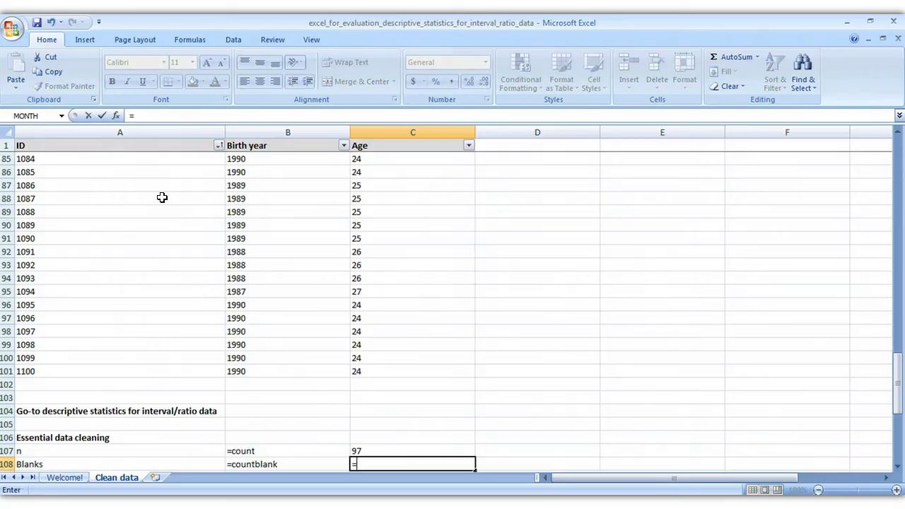
text(count)
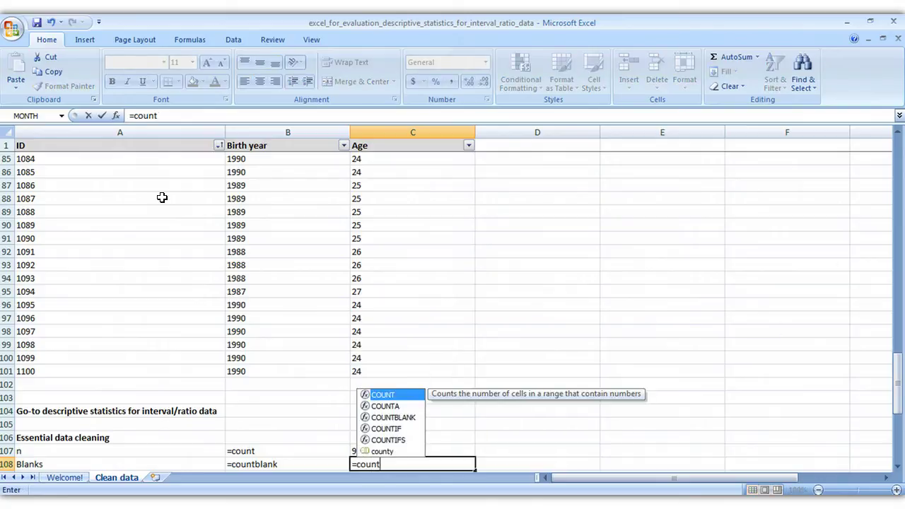
text(blank()
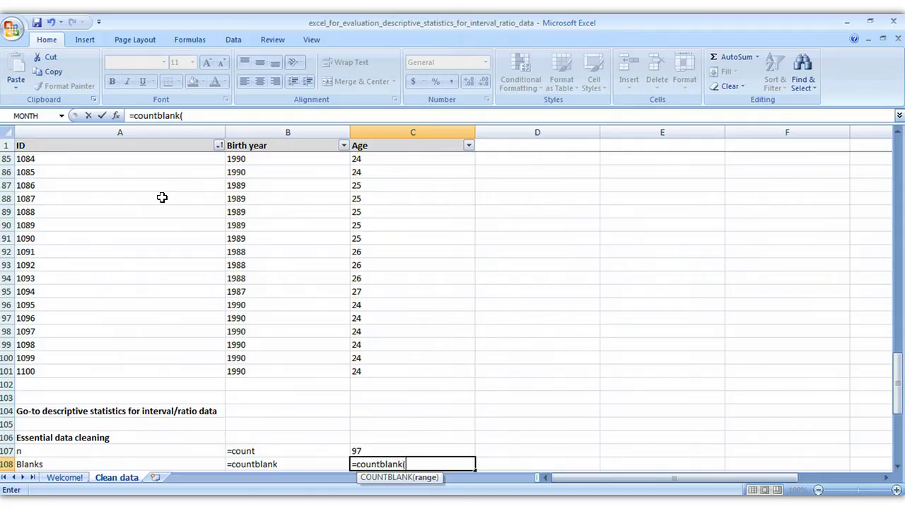
key(Up)
key(Up)
key(Up)
key(Up)
key(Up)
key(Up)
key(Up)
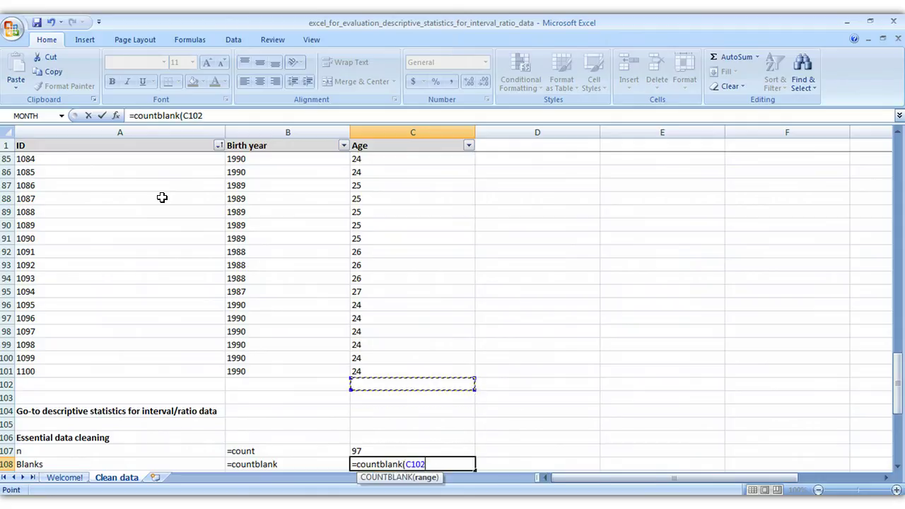
key(ctrl+shift+Up)
key(ctrl+shift+Up)
key(ctrl+shift+Up)
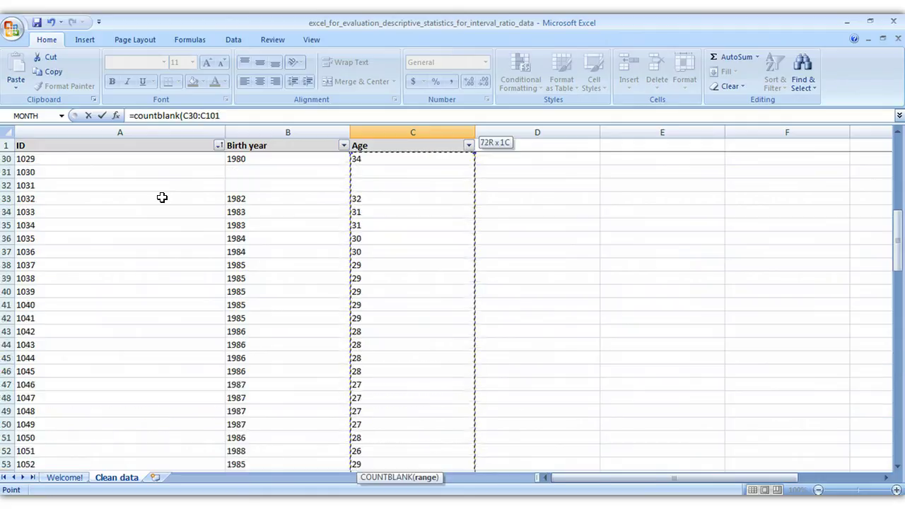
key(shift+Up)
key(shift+Up)
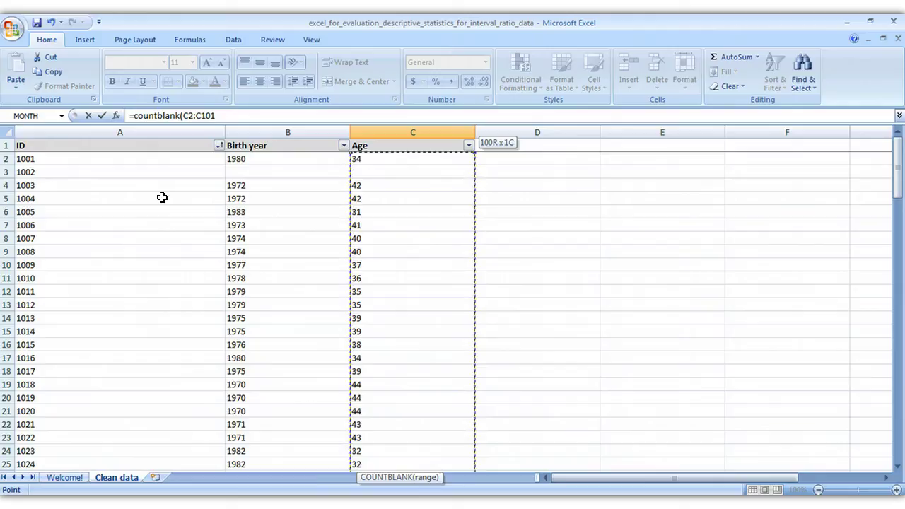
text())
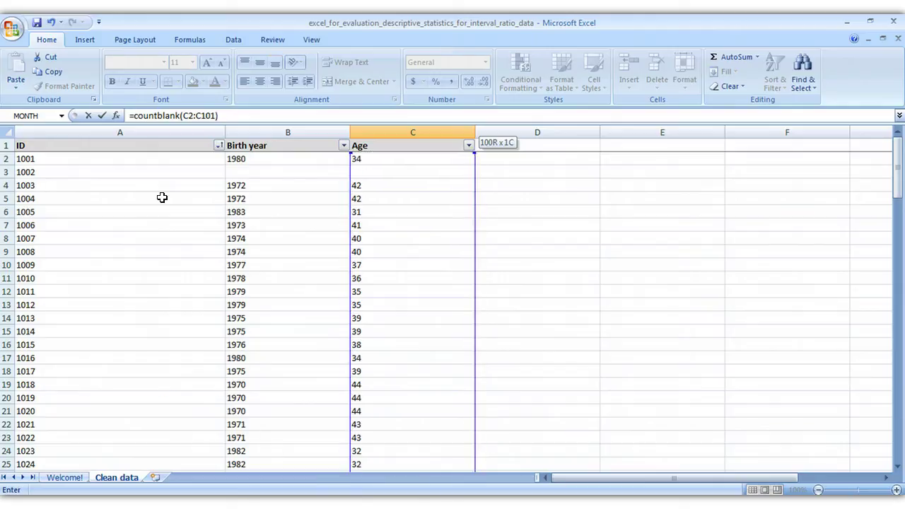
key(Return)
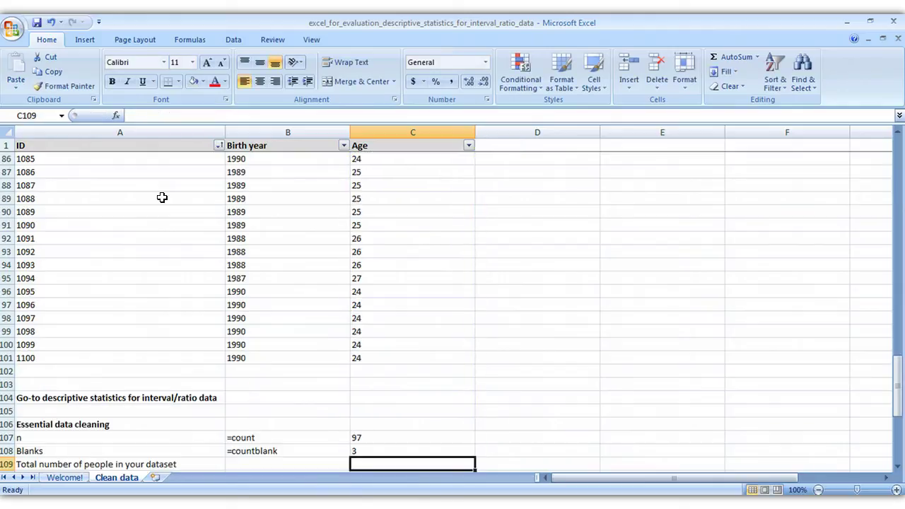
Enter =sum(C107:C108) in C109 to calculate the total number of people in the dataset
text(=)
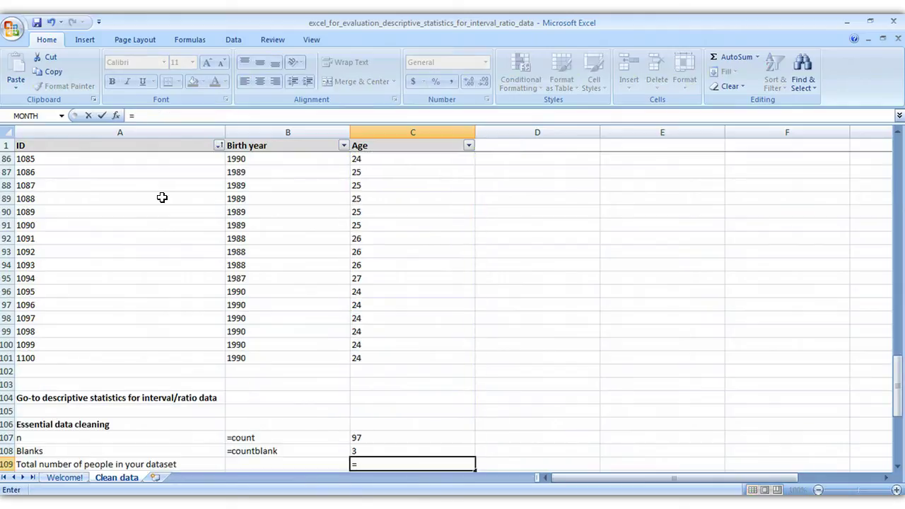
text(sum()
key(Up)
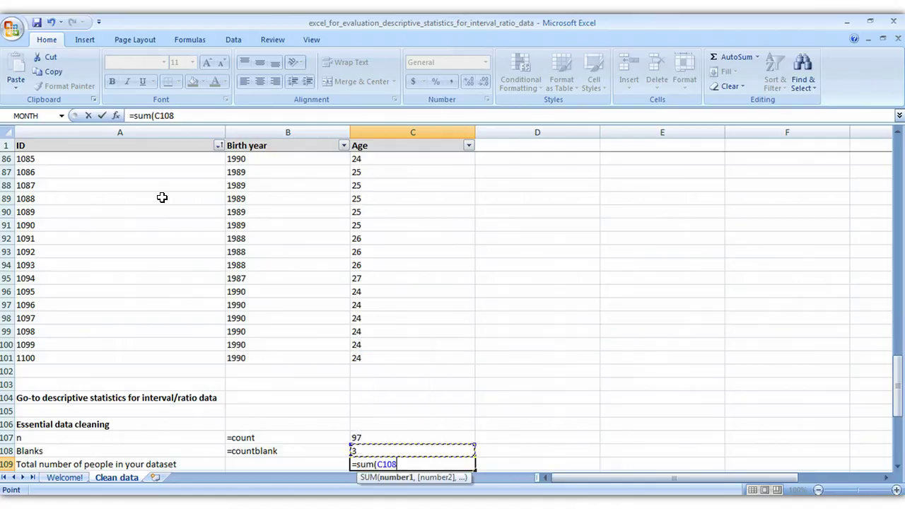
key(shift+Up)
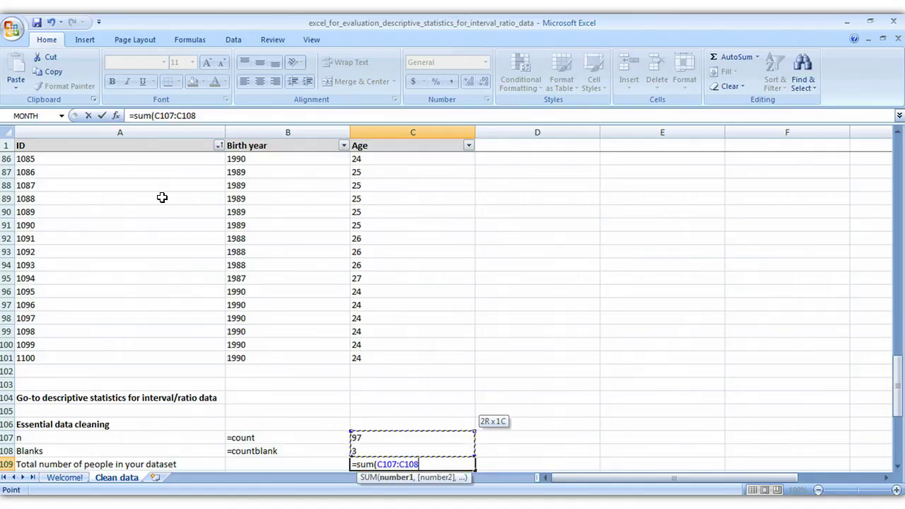
text())
key(Return)
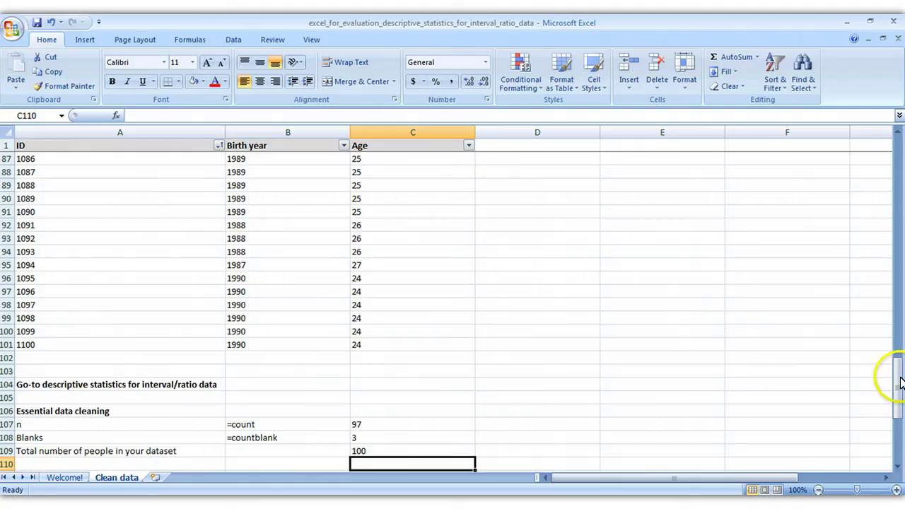
Enter =average(C2:C101) in C112 to calculate the mean age
drag(899, 378, 900, 427)
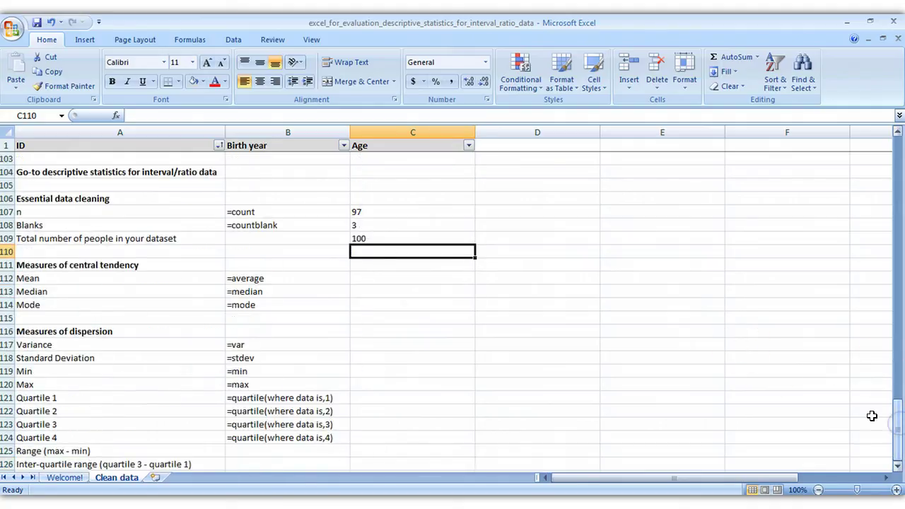
click(414, 282)
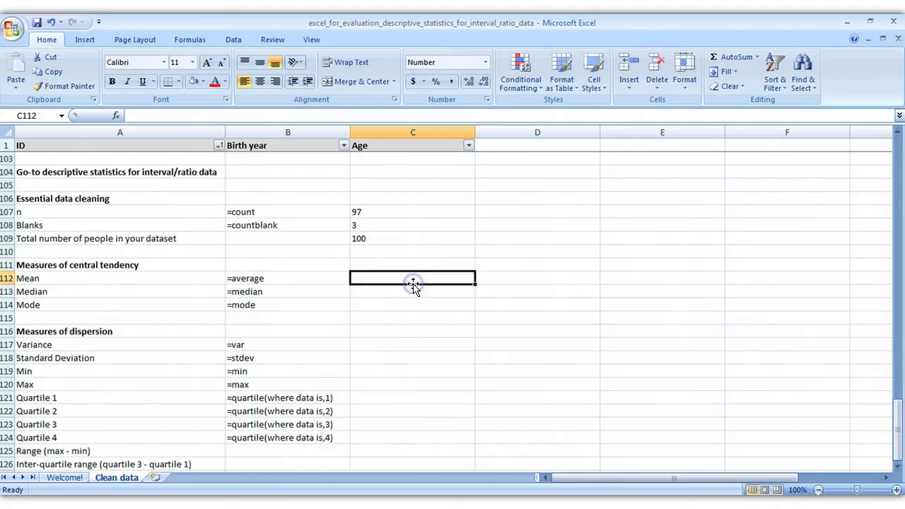
text(=)
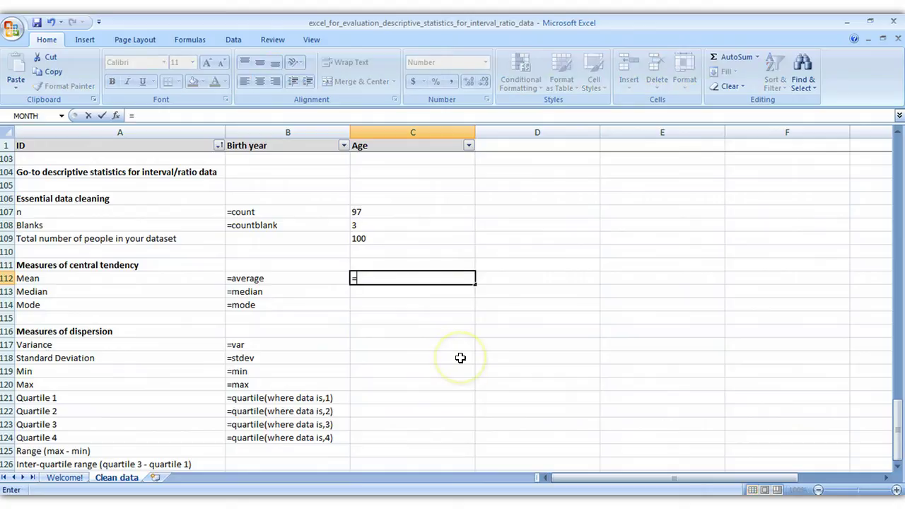
text(average()
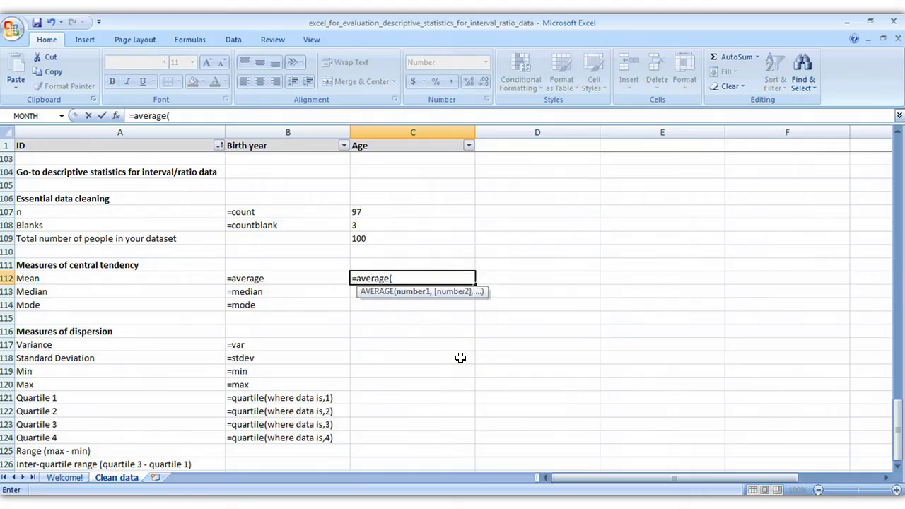
key(Up)
key(Up)
key(Up)
key(Up)
key(Up)
key(Up)
key(Up)
key(Up)
key(Up)
key(Up)
key(Up)
key(Up)
key(Up)
key(Up)
key(Up)
key(Down)
key(Down)
key(Down)
key(Down)
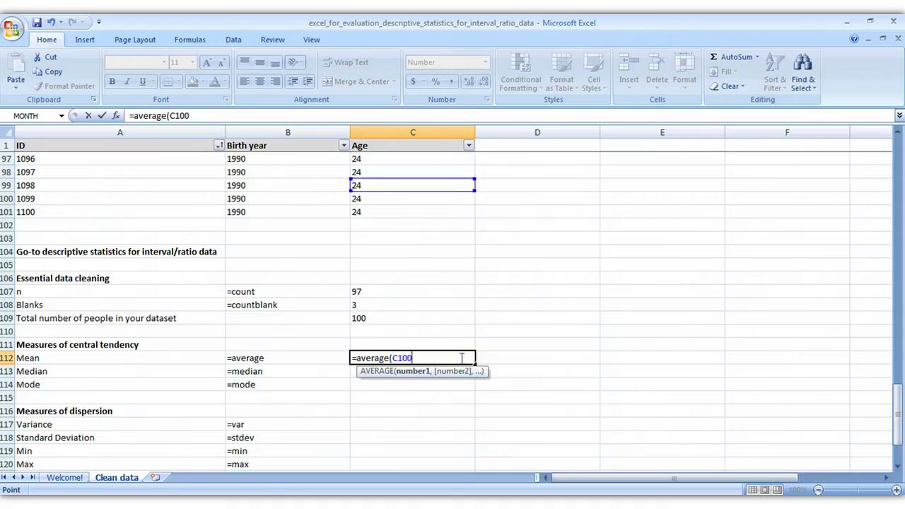
key(ctrl+shift+Up)
key(shift+Up)
key(shift+Up)
key(shift+Up)
key(shift+Up)
key(shift+Up)
key(shift+Up)
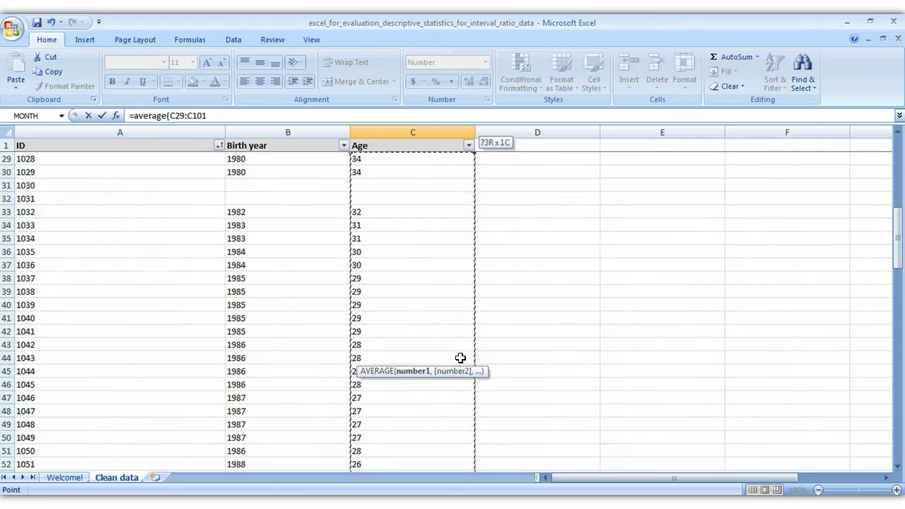
key(ctrl+shift+Up)
key(ctrl+shift+Up)
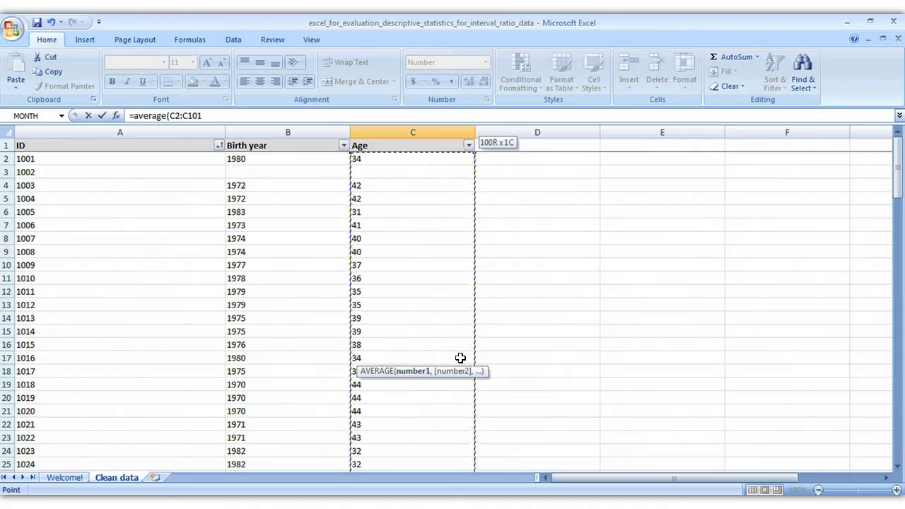
text())
key(Return)
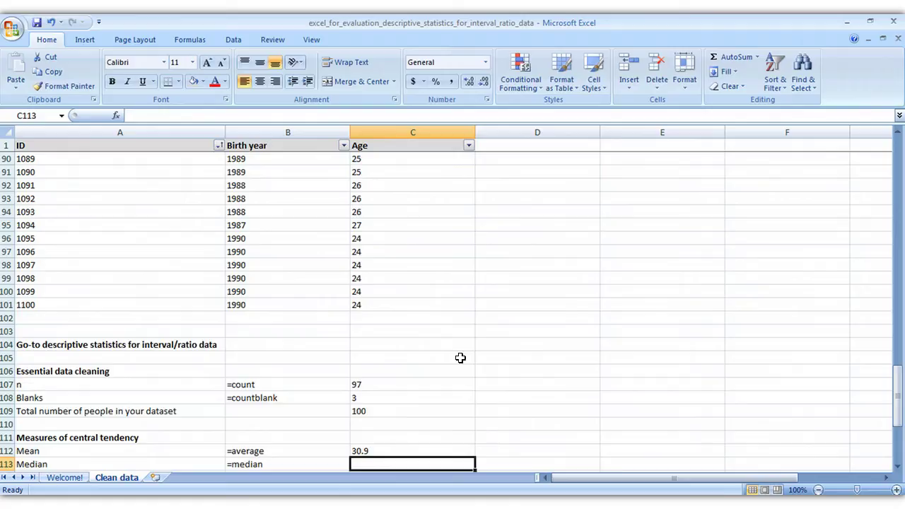
Enter a =median formula in C113 over the Age column's data through C101 to calculate the median age
text(=m)
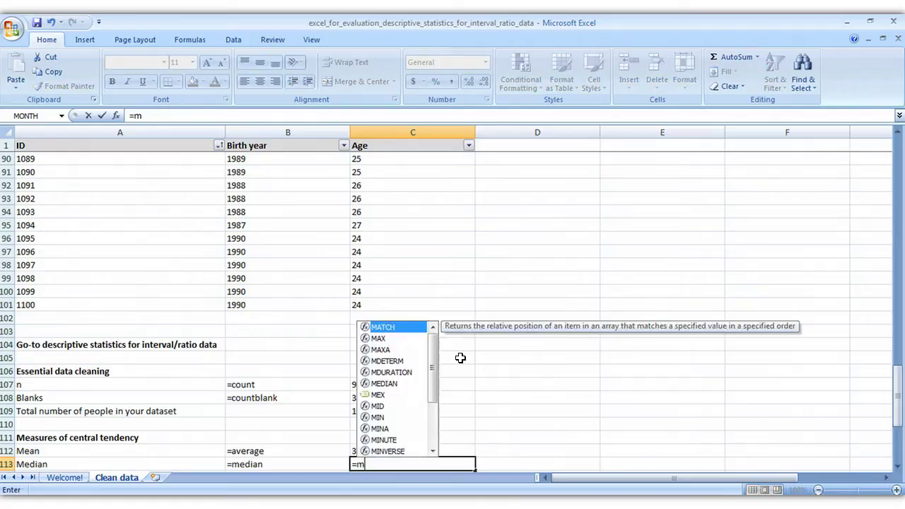
text(edian()
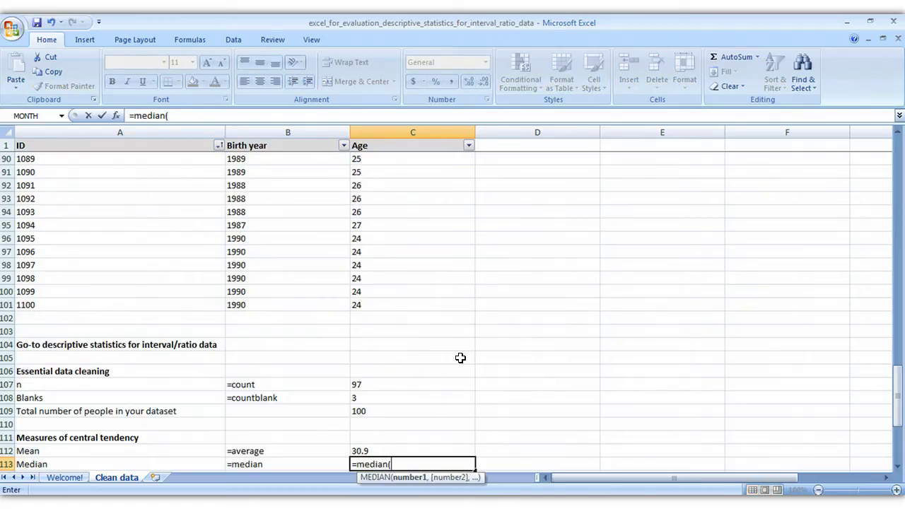
key(Up)
key(Up)
key(Up)
key(Up)
key(Up)
key(Up)
key(Up)
key(Up)
key(Up)
key(Up)
key(Up)
key(Up)
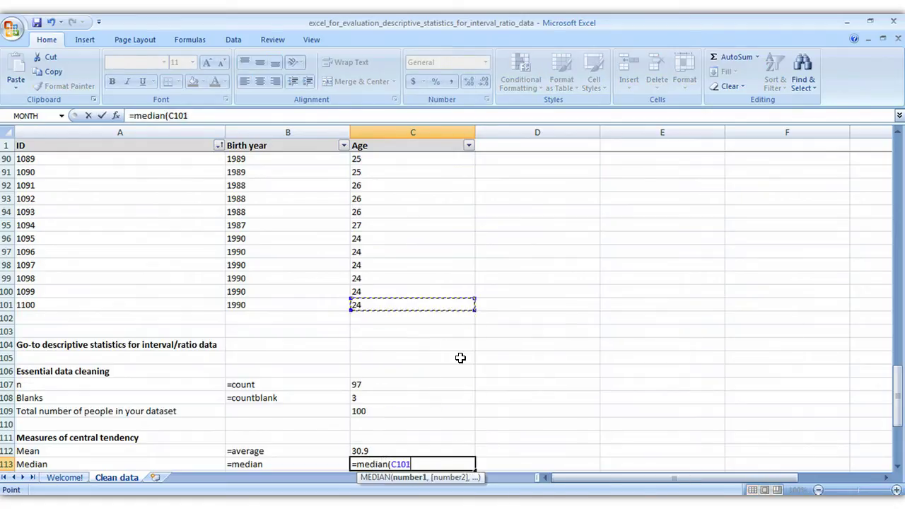
key(ctrl+shift+Up)
key(ctrl+shift+Up)
key(ctrl+shift+Up)
key(ctrl+shift+Up)
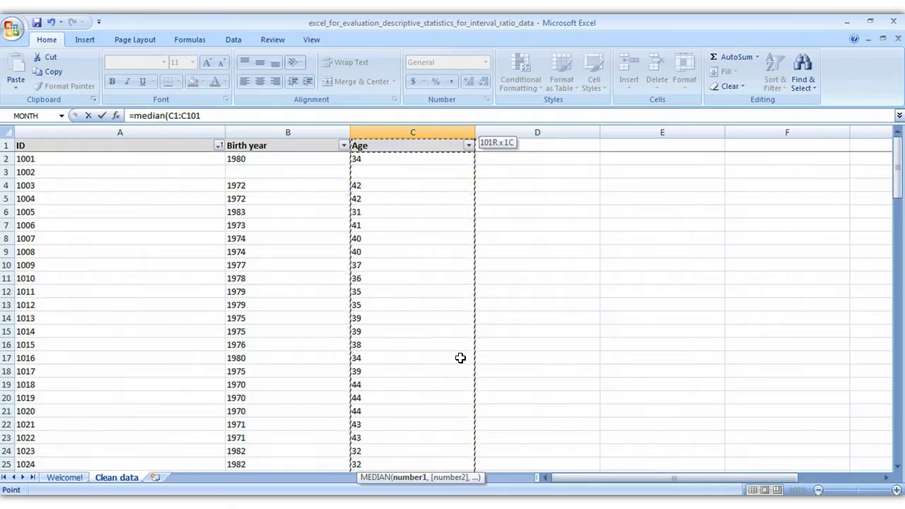
text())
key(Return)
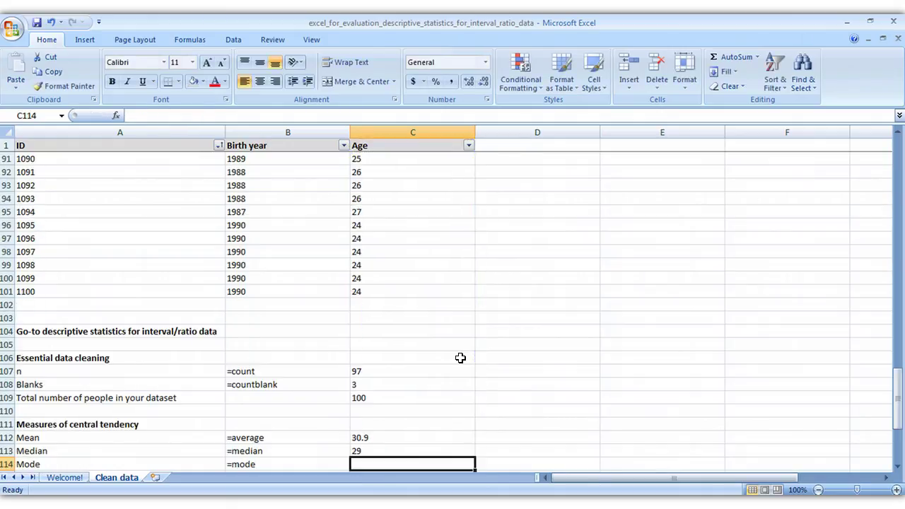
Enter =mode(C2:C101) in C114 to calculate the mode of the ages
text(=mode()
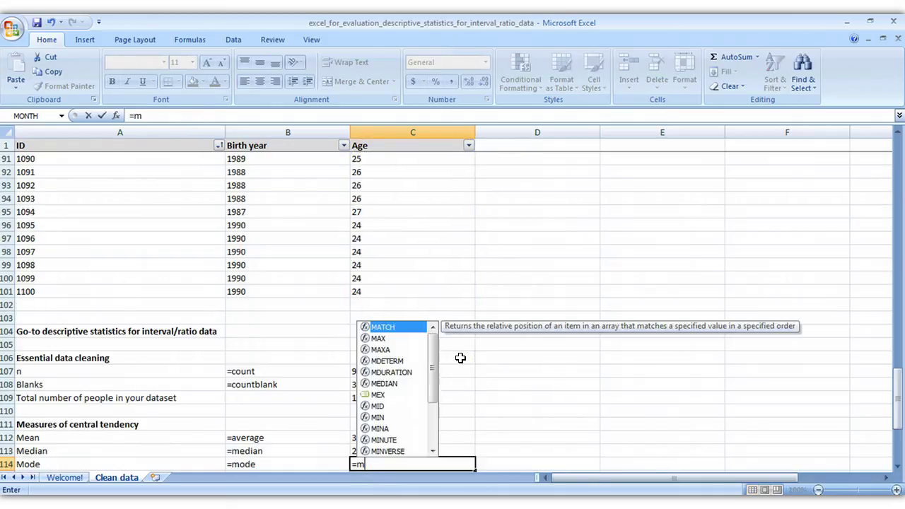
key(Up)
key(Up)
key(Up)
key(Up)
key(Up)
key(Up)
key(Up)
key(Up)
key(Up)
key(Up)
key(Up)
key(Up)
key(Up)
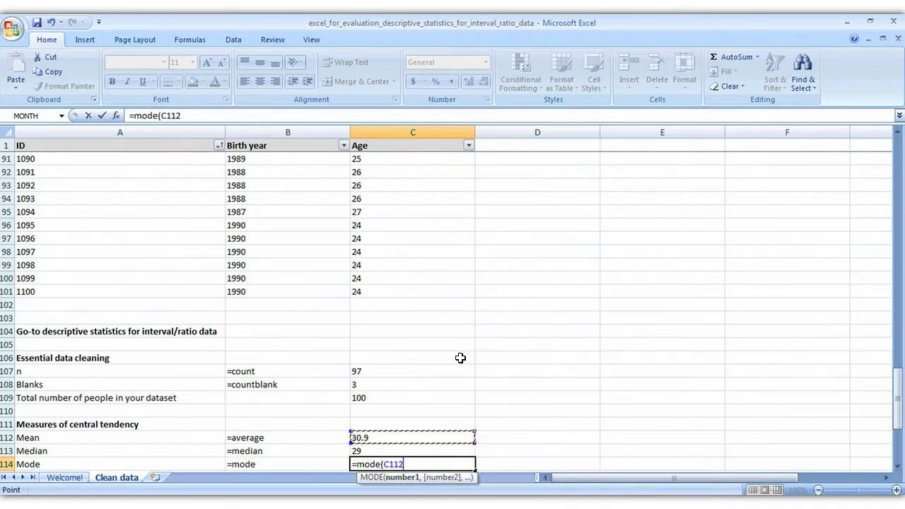
key(ctrl+shift+Up)
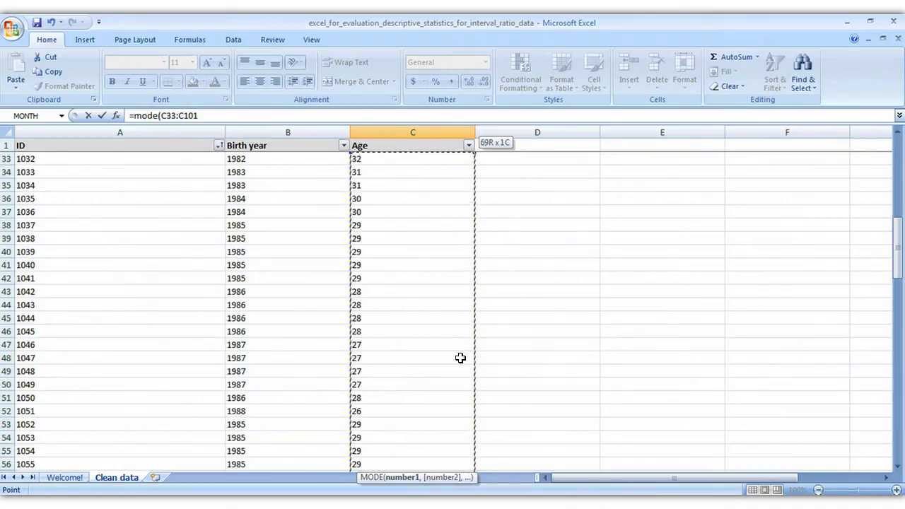
key(ctrl+shift+Up)
key(ctrl+shift+Up)
key(ctrl+shift+Up)
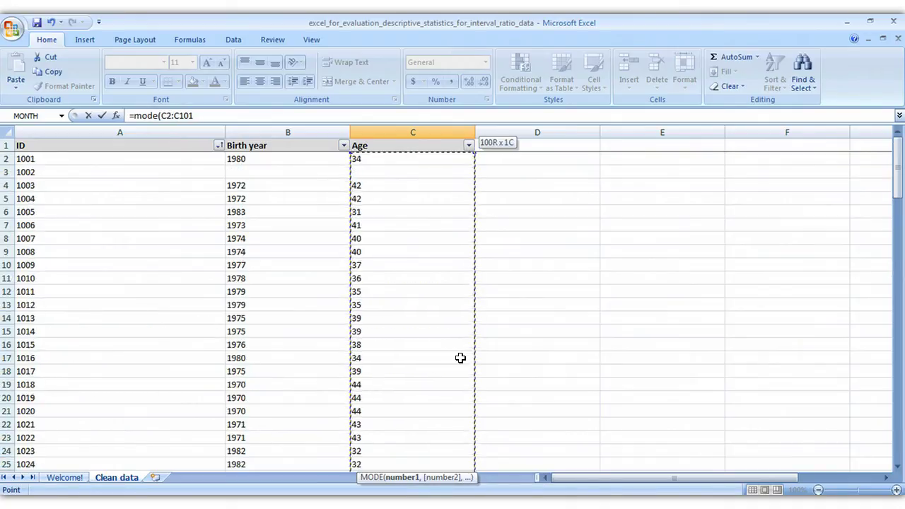
text())
key(Return)
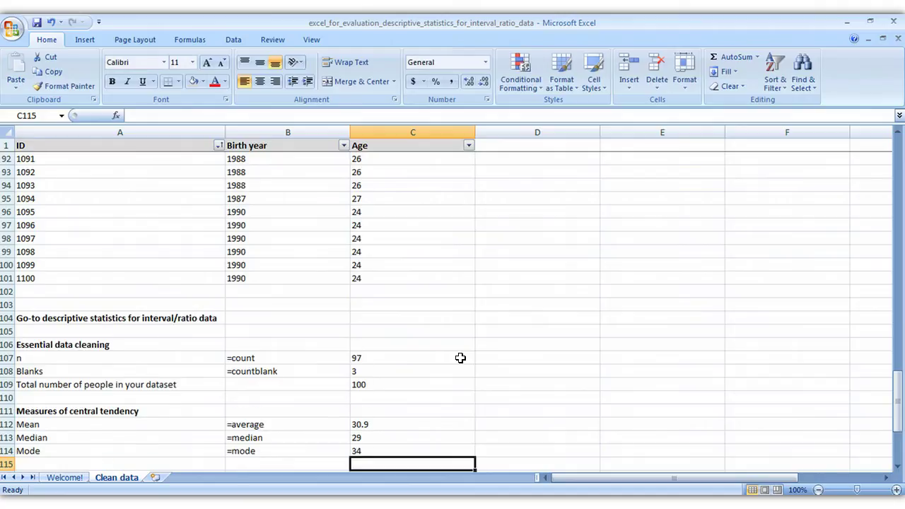
Enter =var(C2:C101) in C117 to calculate the variance of the ages
key(Down)
key(Down)
key(Down)
key(Down)
key(Down)
key(Up)
key(Up)
key(Up)
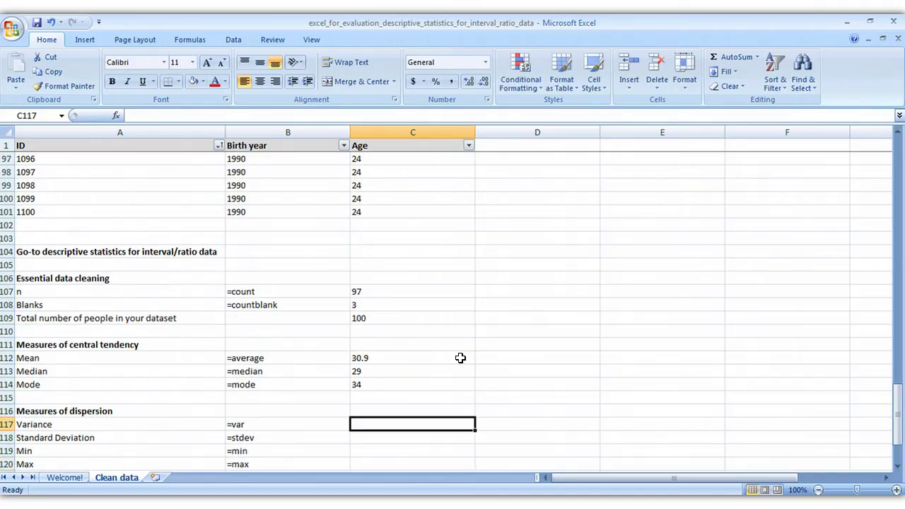
text(=v)
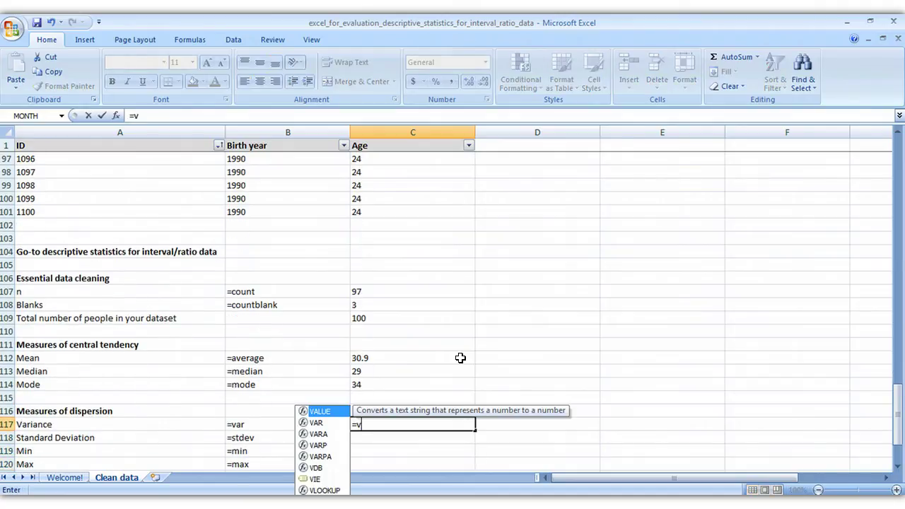
text(ar()
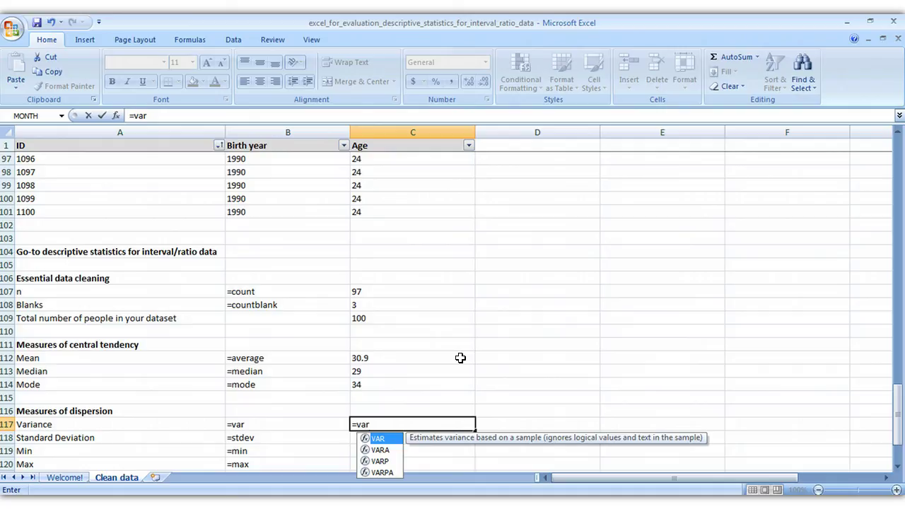
key(Up)
key(ctrl+Up)
key(ctrl+Up)
key(ctrl+Up)
key(ctrl+Up)
key(ctrl+Up)
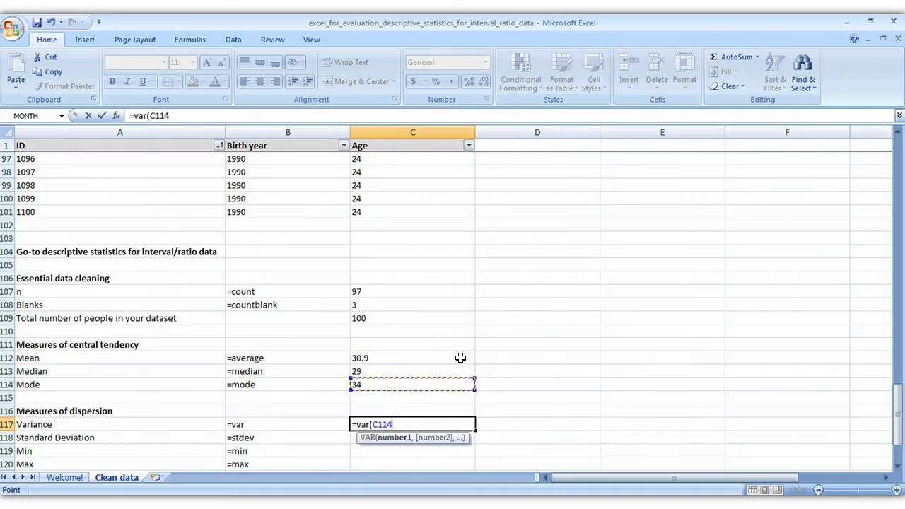
key(ctrl+shift+Up)
key(ctrl+shift+Up)
key(ctrl+shift+Up)
key(ctrl+shift+Up)
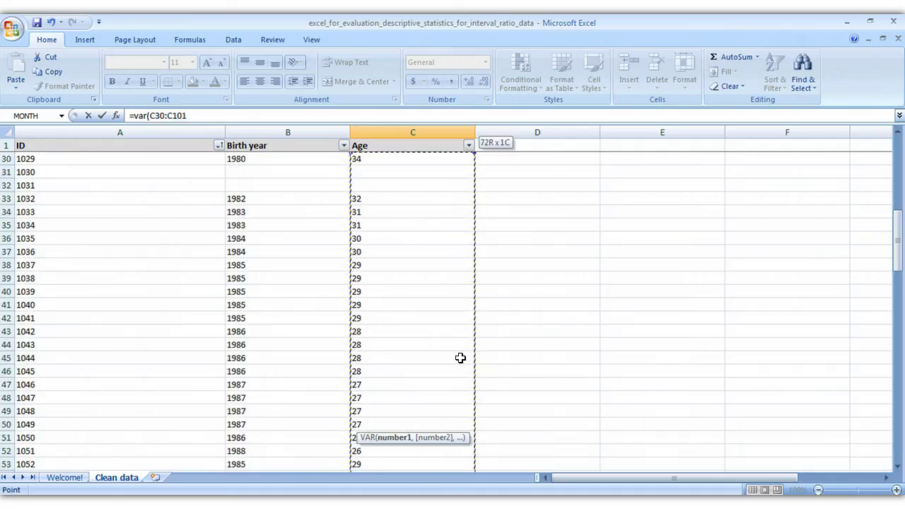
key(Return)
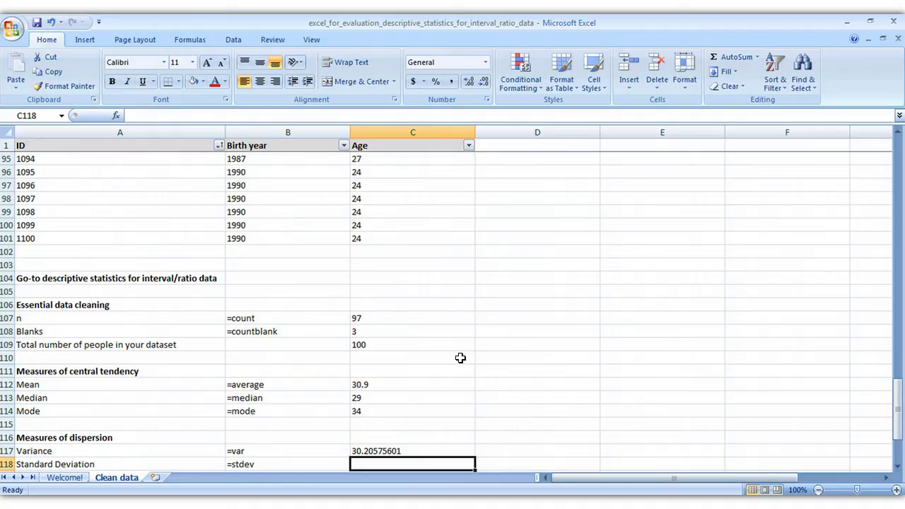
Enter =stdev(C2:C101) in C118 to calculate the standard deviation of the ages
text(=)
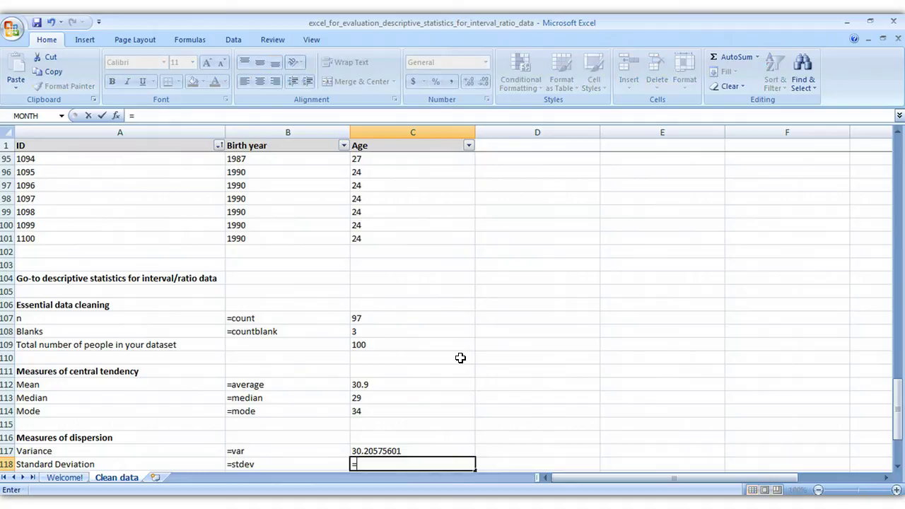
text(std)
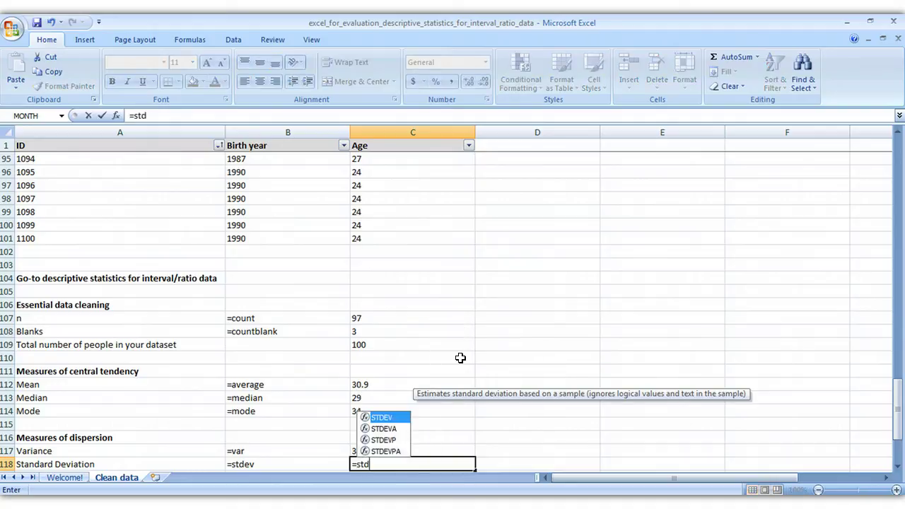
text(ev()
key(Up)
key(Up)
key(Up)
key(Up)
key(Up)
key(Up)
key(Up)
key(Up)
key(Up)
key(Up)
key(Up)
key(Up)
key(Up)
key(Up)
key(Up)
key(Up)
key(Up)
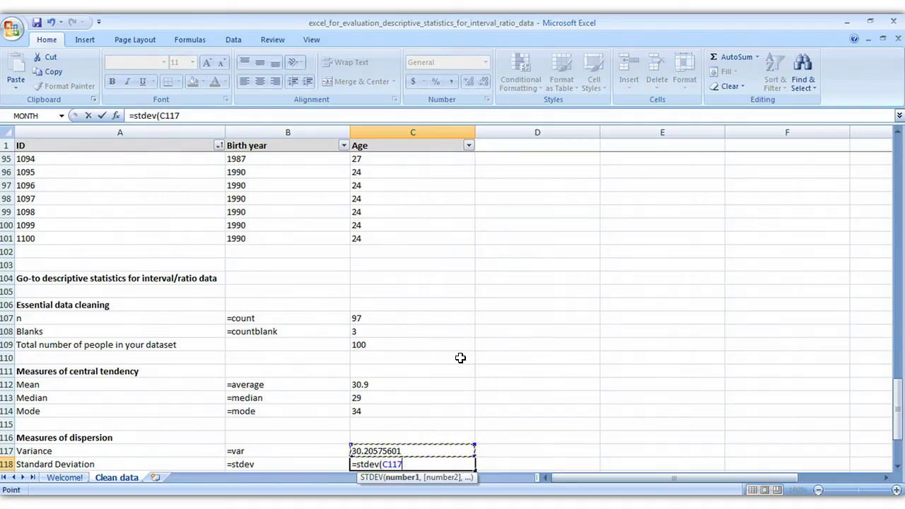
key(ctrl+shift+Up)
key(ctrl+shift+Up)
key(ctrl+shift+Up)
key(ctrl+shift+Up)
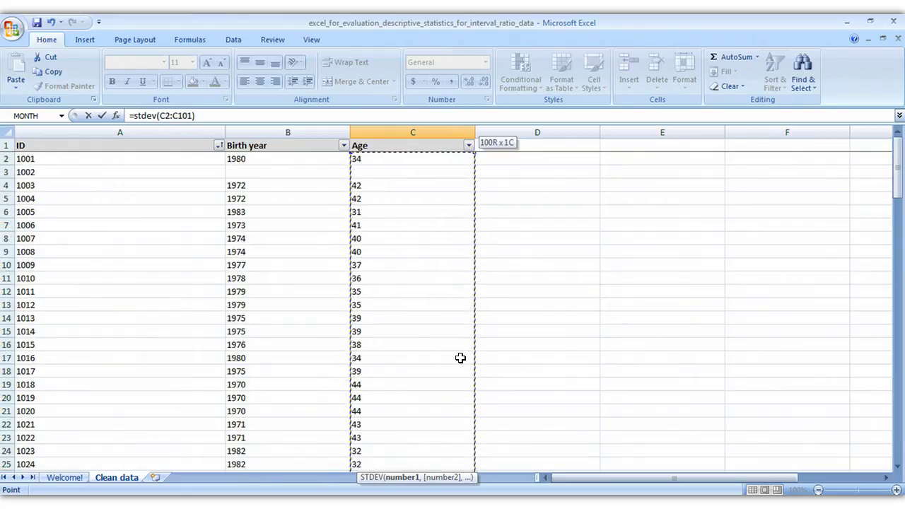
key(Return)
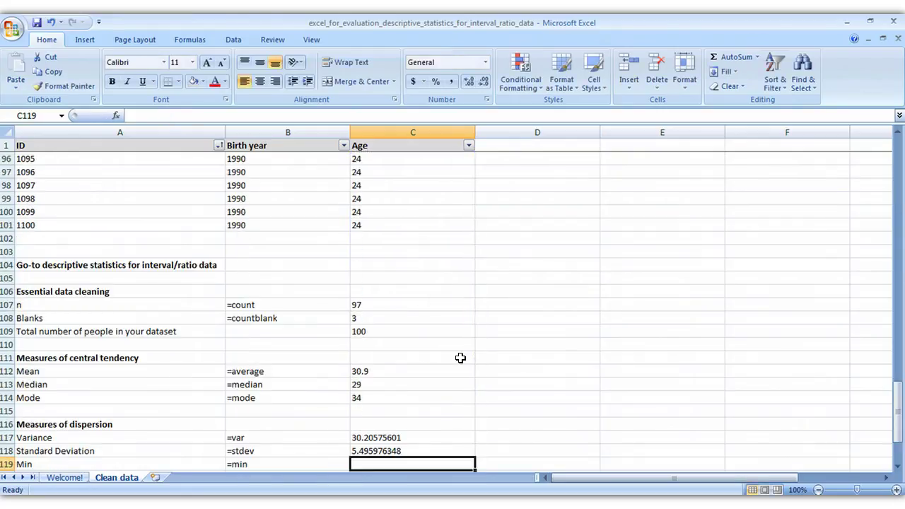
Enter =min(C2:C101) in C119 to find the minimum age
text(=min()
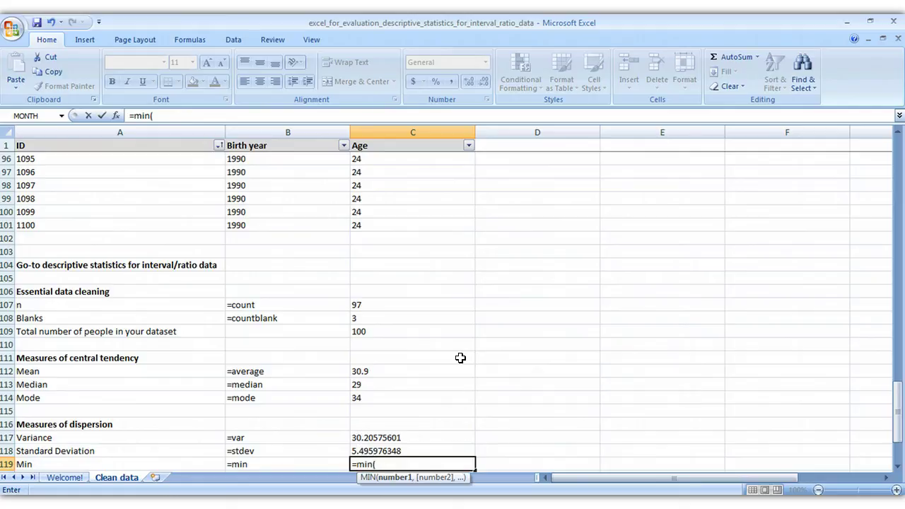
key(ctrl+Up)
key(ctrl+Up)
key(ctrl+Up)
key(ctrl+Up)
key(ctrl+Up)
key(ctrl+Up)
key(ctrl+shift+Up)
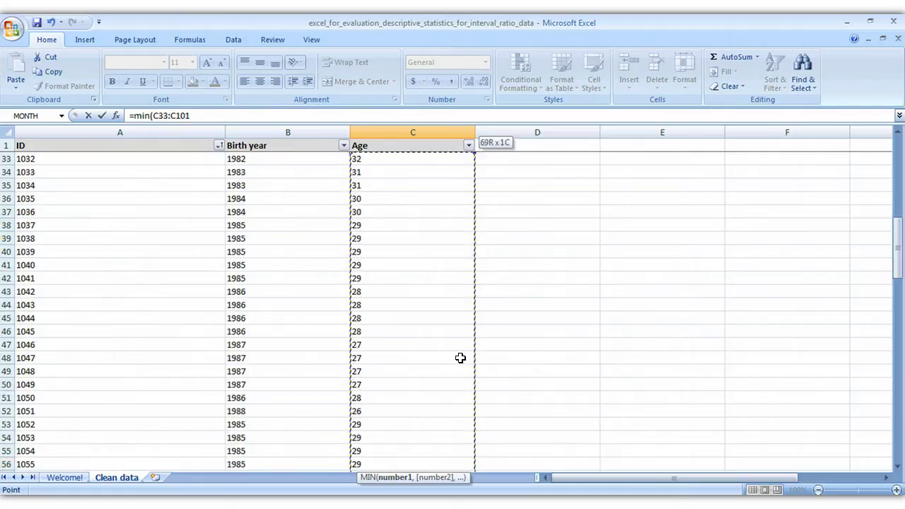
key(ctrl+shift+Up)
key(ctrl+shift+Up)
key(Return)
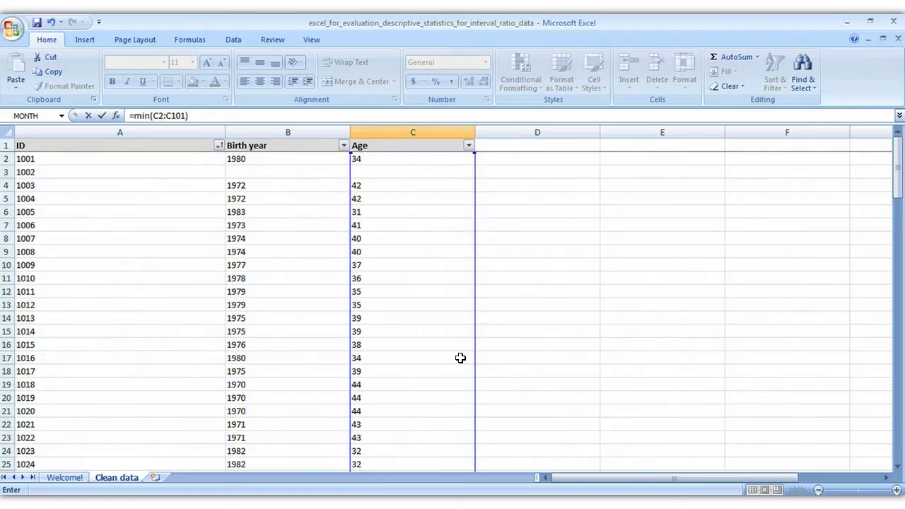
Enter =max(C2:C101) in C120 to find the maximum age
text(=max()
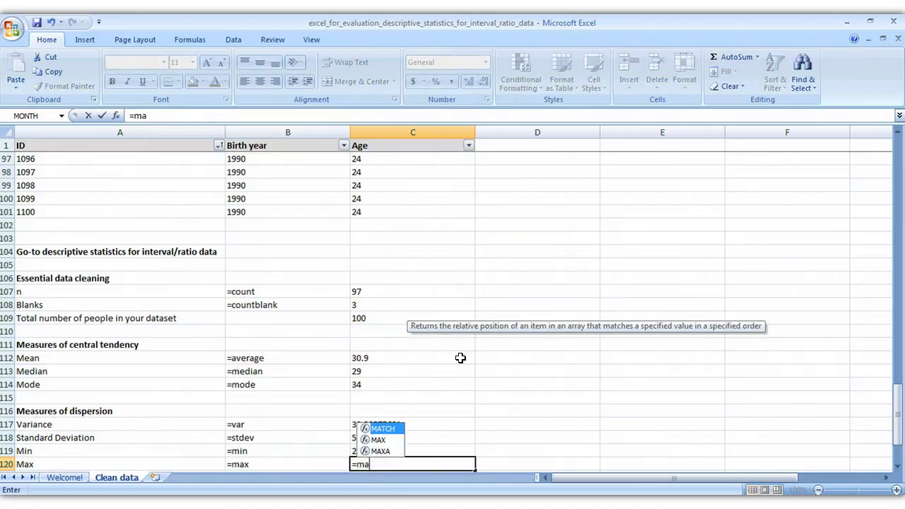
key(Up)
key(Up)
key(Up)
key(Up)
key(Up)
key(Up)
key(Up)
key(Up)
key(Up)
key(Up)
key(Up)
key(Up)
key(Up)
key(Up)
key(Up)
key(Up)
key(Up)
key(Up)
key(Up)
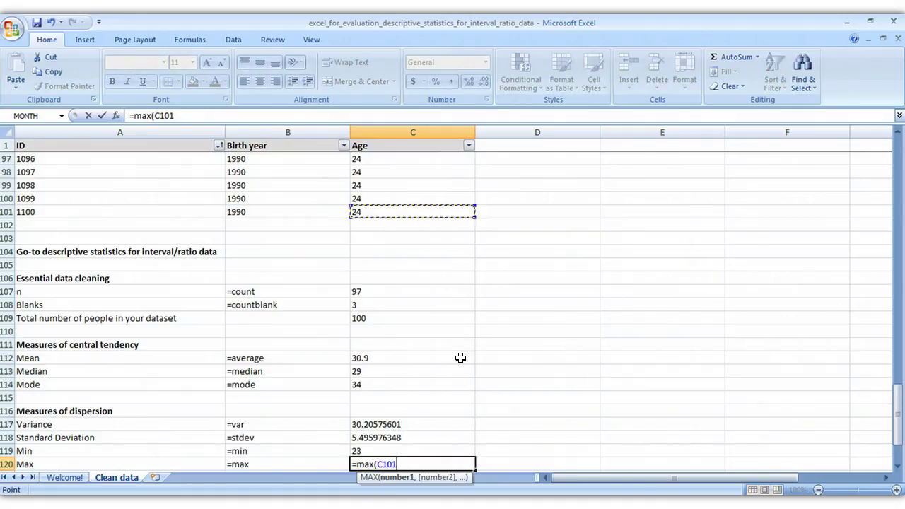
key(ctrl+shift+Up)
key(ctrl+shift+Up)
key(ctrl+shift+Up)
key(ctrl+shift+Up)
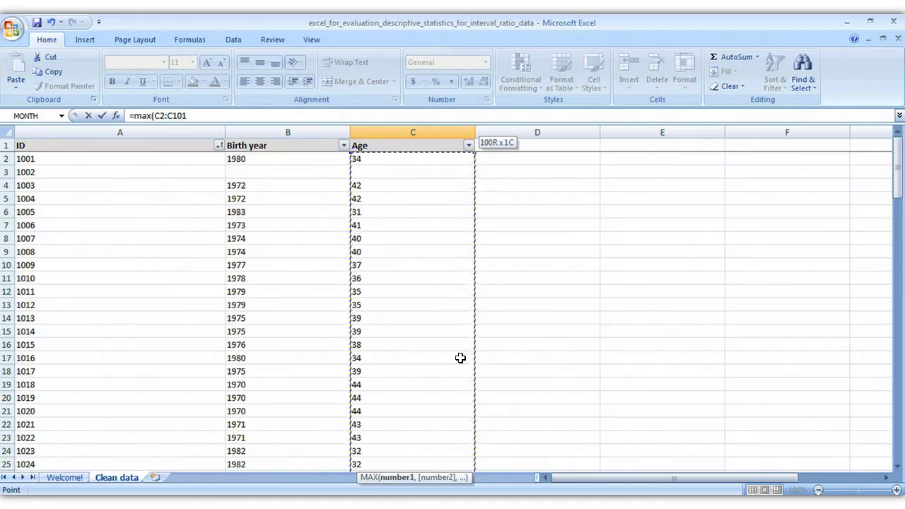
key(Return)
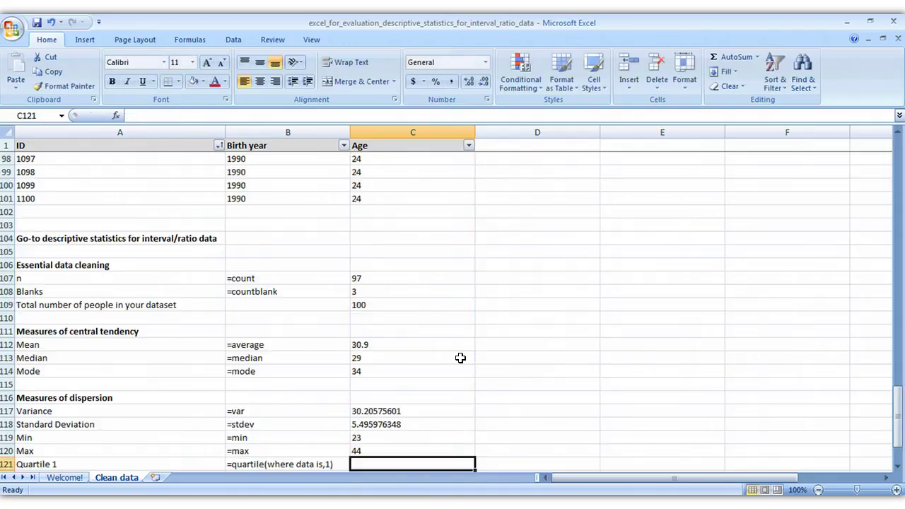
Enter =quartile(C2:C101,1) in C121 to calculate the first quartile of the ages
text(=)
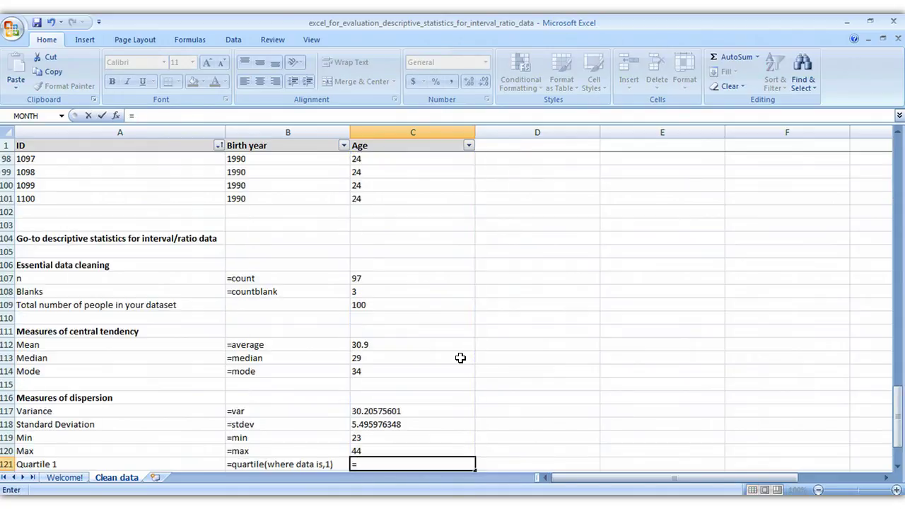
text(quartile)
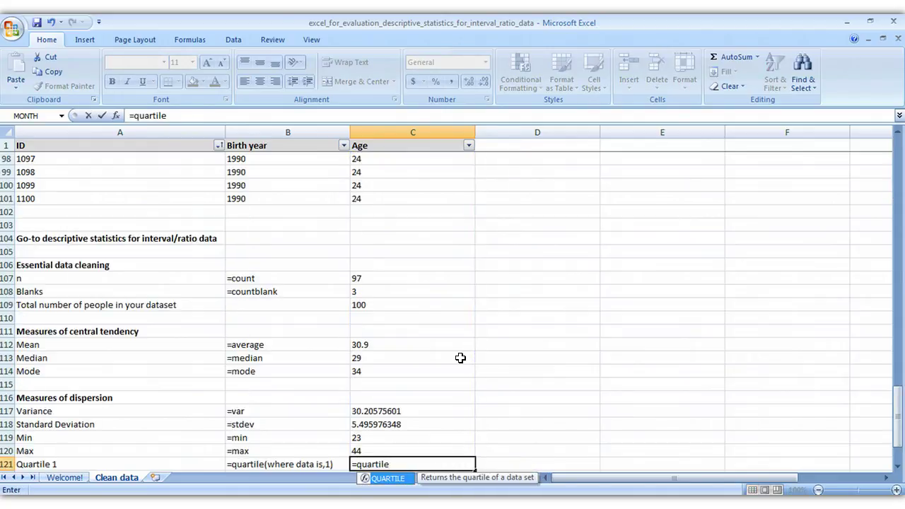
text(()
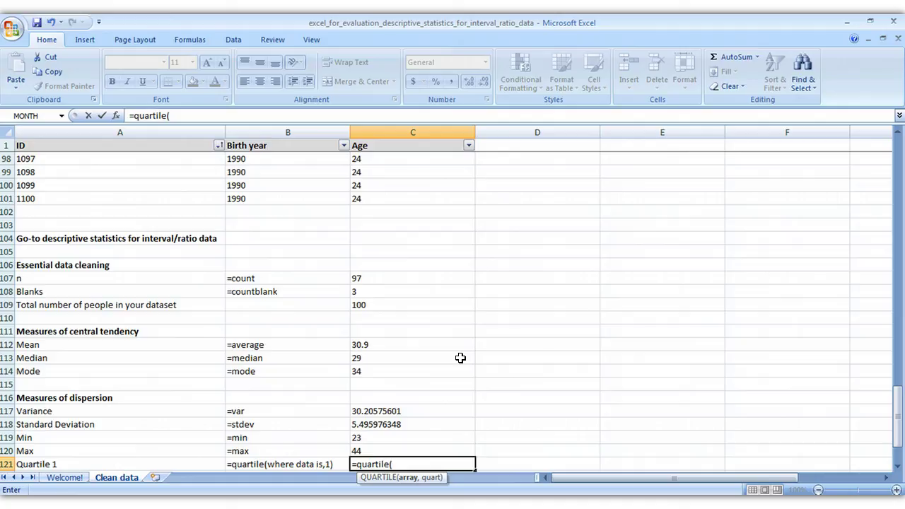
key(Up)
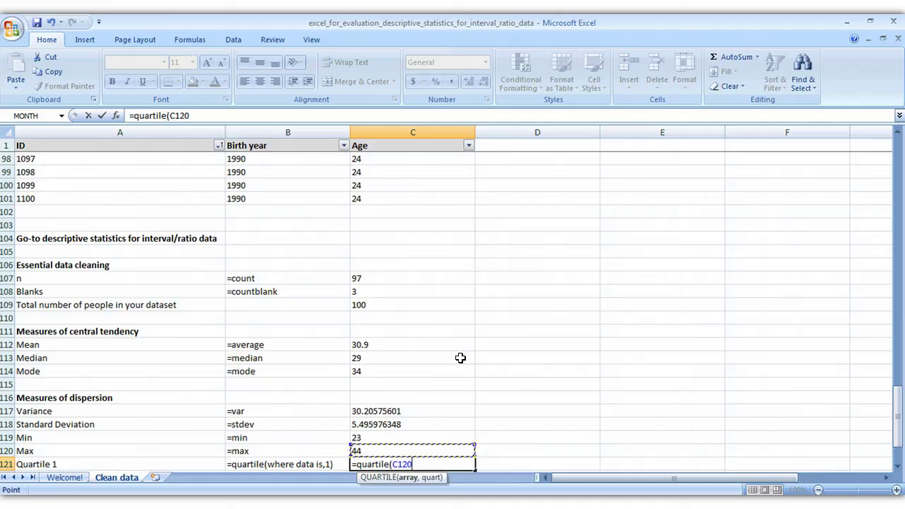
key(Up)
key(Up)
key(Up)
key(Up)
key(Up)
key(Up)
key(Up)
key(Up)
key(Up)
key(Up)
key(Up)
key(Up)
key(Up)
key(Up)
key(Up)
key(Up)
key(Up)
key(Up)
key(Up)
key(ctrl+shift+Up)
key(ctrl+shift+Up)
key(ctrl+shift+Up)
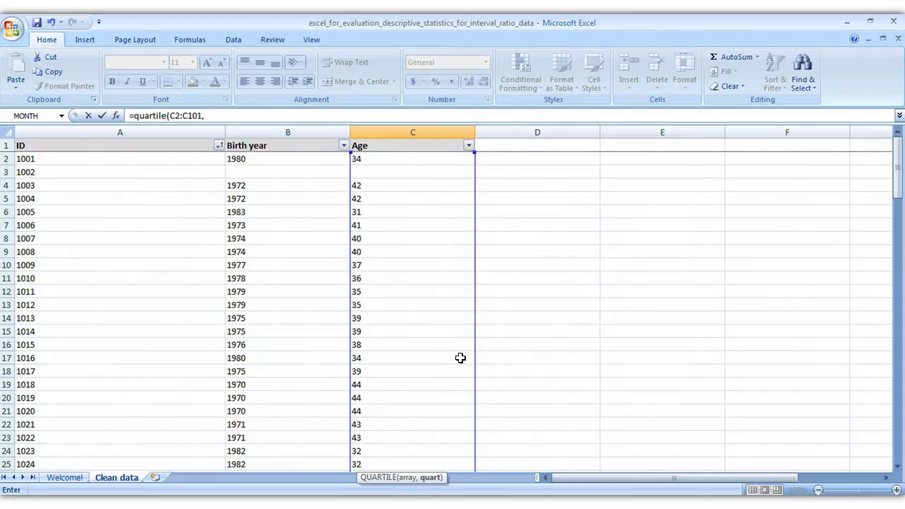
text(1))
key(Return)
Enter =quartile(C2:C101,2) in C122 to calculate the second quartile of the ages
text(=)
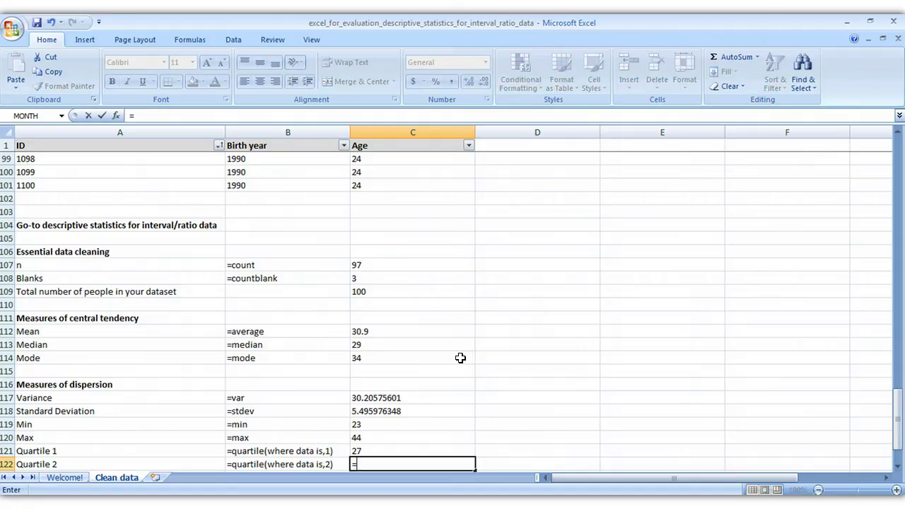
text(quartile()
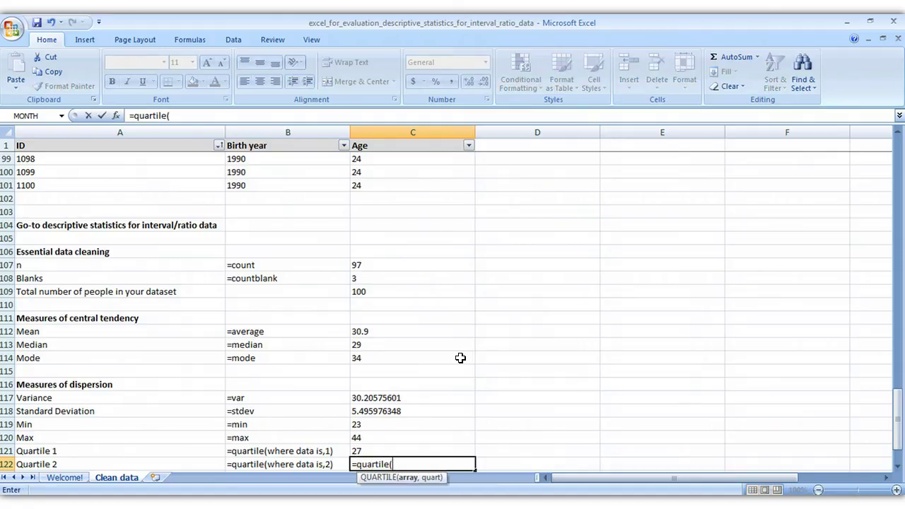
key(Up)
key(Up)
key(Up)
key(Up)
key(Up)
key(Up)
key(Up)
key(Up)
key(Up)
key(Up)
key(Up)
key(Up)
key(Up)
key(Up)
key(Up)
key(Up)
key(Up)
key(Up)
key(Up)
key(Up)
key(Up)
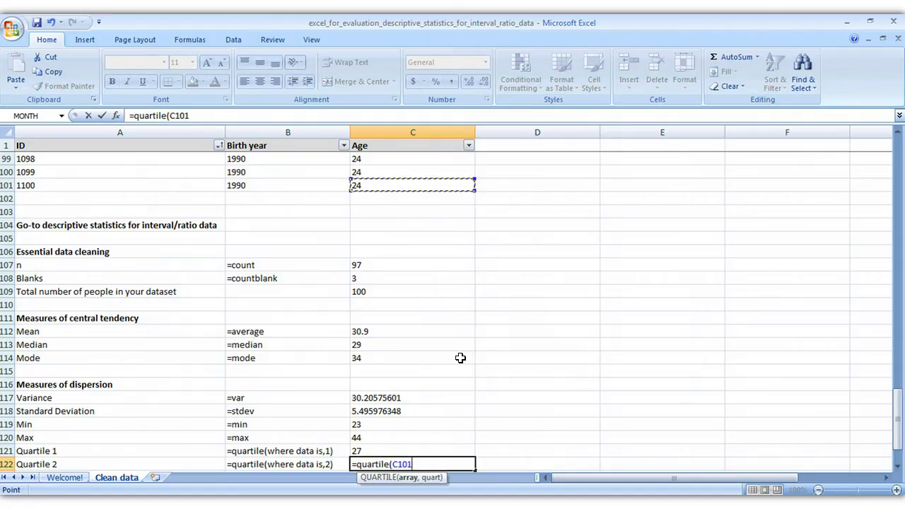
key(ctrl+shift+Up)
key(ctrl+shift+Up)
key(ctrl+shift+Up)
key(ctrl+shift+Up)
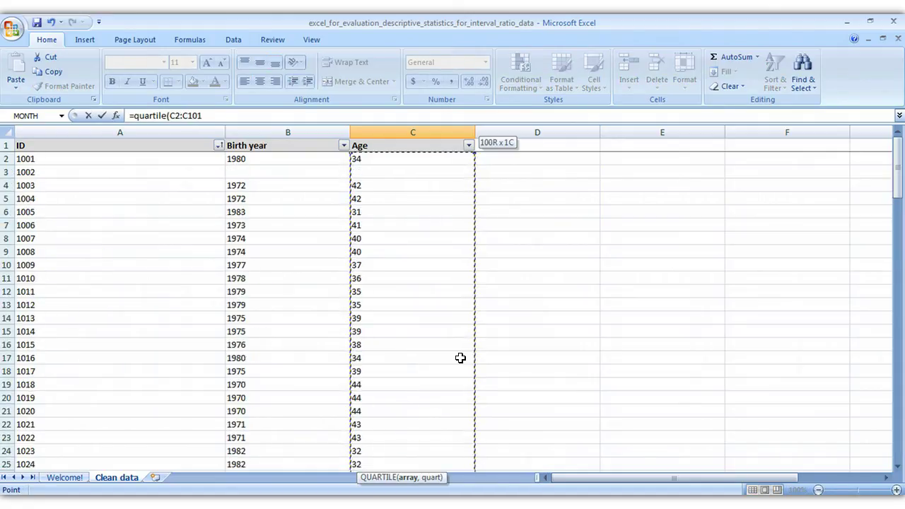
text(,2))
key(Return)
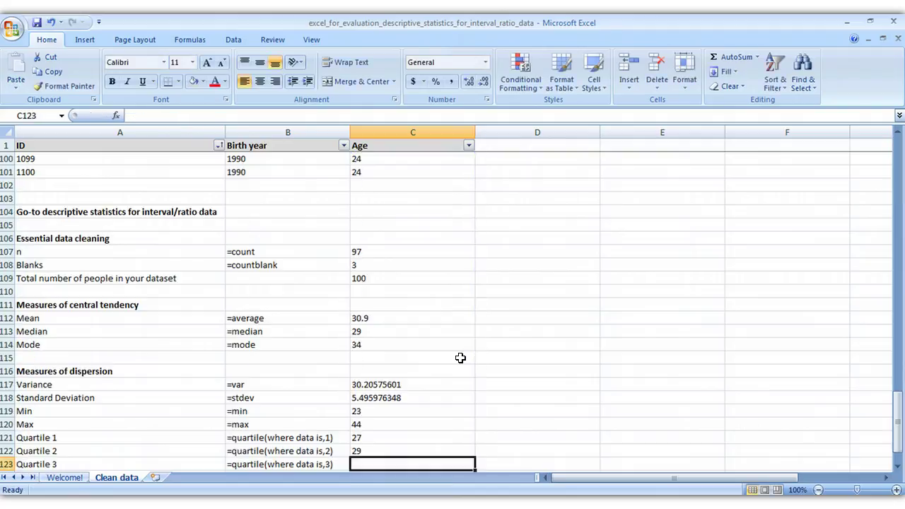
Enter =quartile(C2:C101,3) in C123 to calculate the third quartile of the ages
text(=quartile)
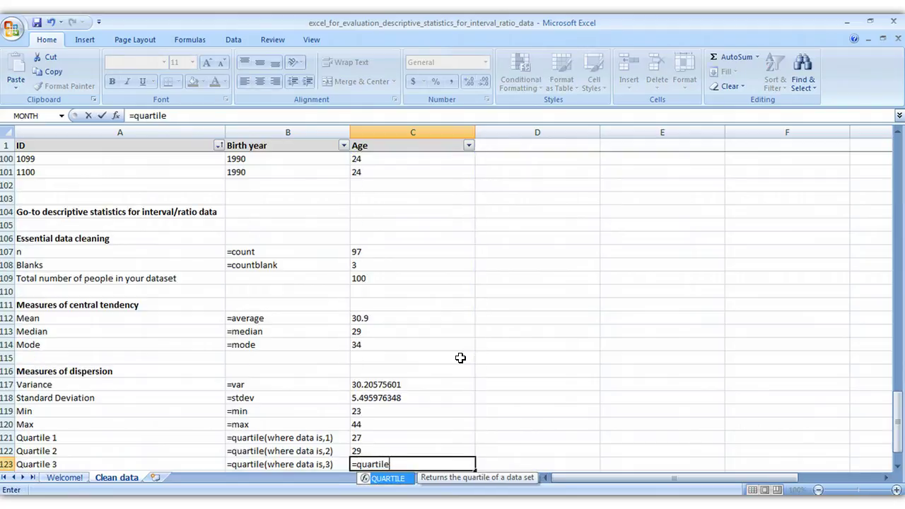
text(()
key(Up)
key(Up)
key(Up)
key(Up)
key(Up)
key(Up)
key(Up)
key(Up)
key(Up)
key(Up)
key(Up)
key(Up)
key(Up)
key(Up)
key(Up)
key(Up)
key(Up)
key(Up)
key(Up)
key(Up)
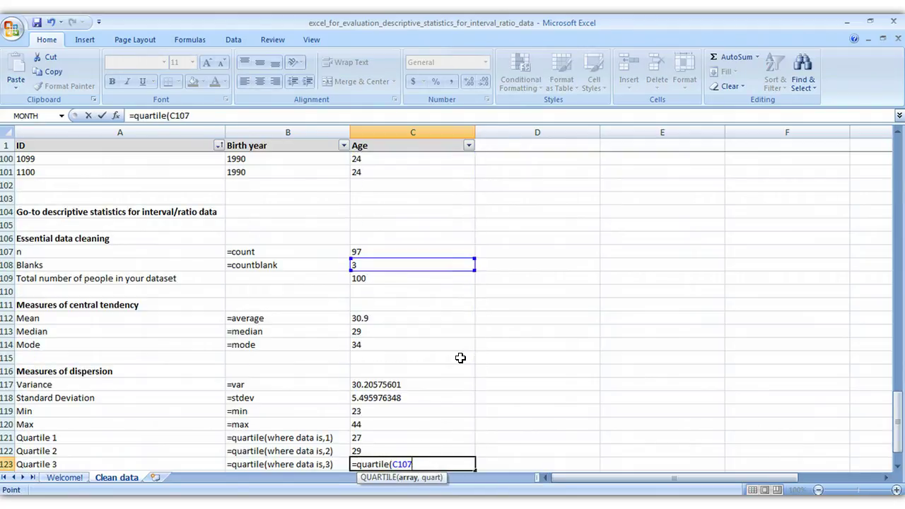
key(Up)
key(ctrl+shift+Up)
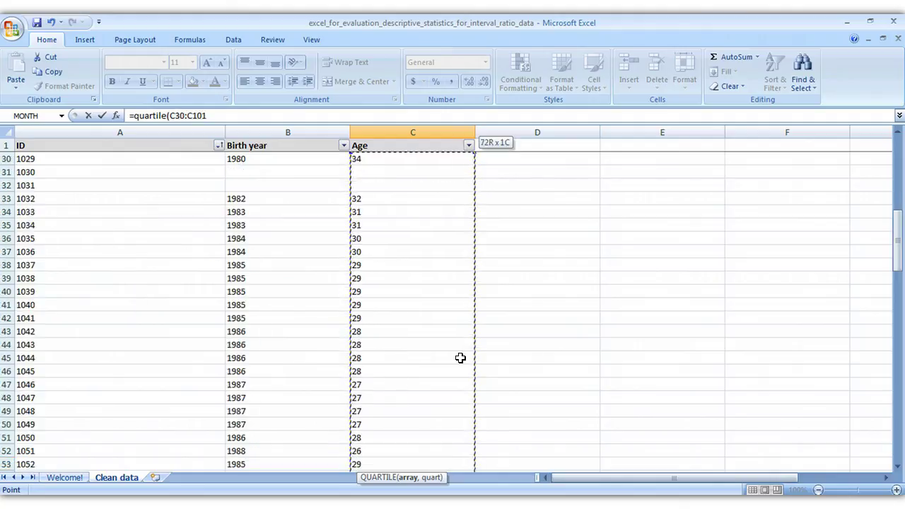
text(,3))
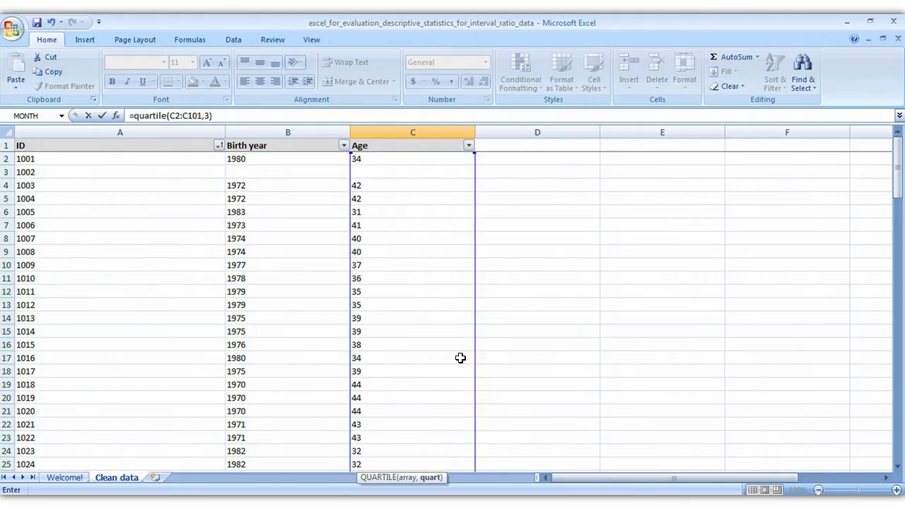
key(Return)
Enter =quartile(C2:C101,4) in C124 to calculate the fourth quartile of the ages
text(=)
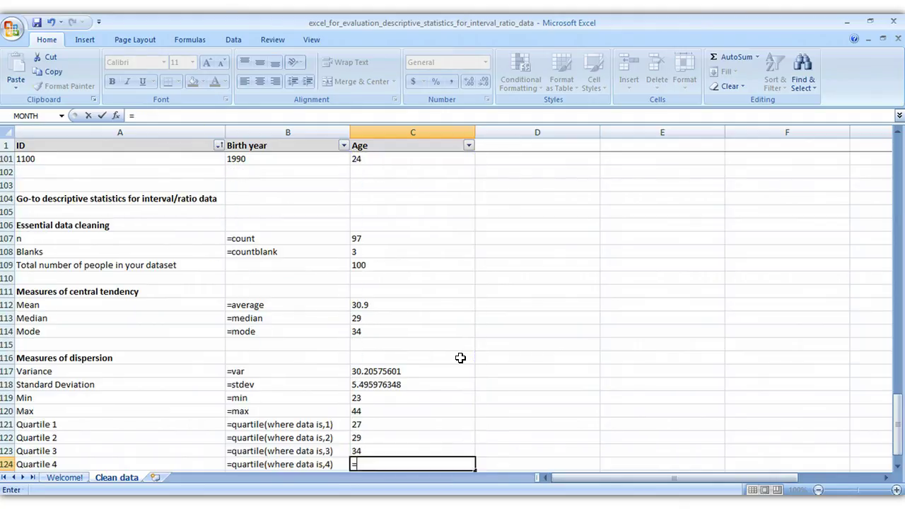
text(quartile()
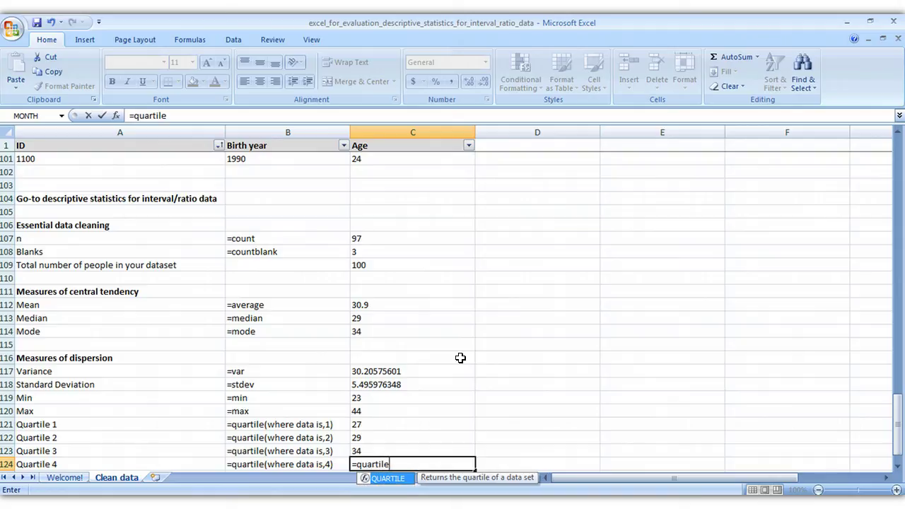
key(Up)
key(Up)
key(Up)
key(Up)
key(Up)
key(Up)
key(Up)
key(Up)
key(Up)
key(Up)
key(Up)
key(Up)
key(Up)
key(Up)
key(Up)
key(Up)
key(Up)
key(Up)
key(Up)
key(Up)
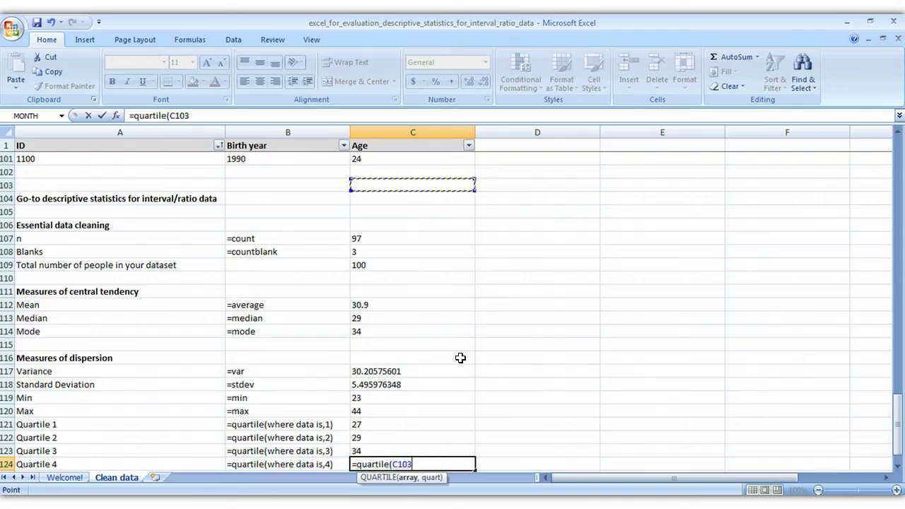
key(ctrl+shift+Up)
key(ctrl+shift+Up)
key(ctrl+shift+Up)
key(ctrl+shift+Up)
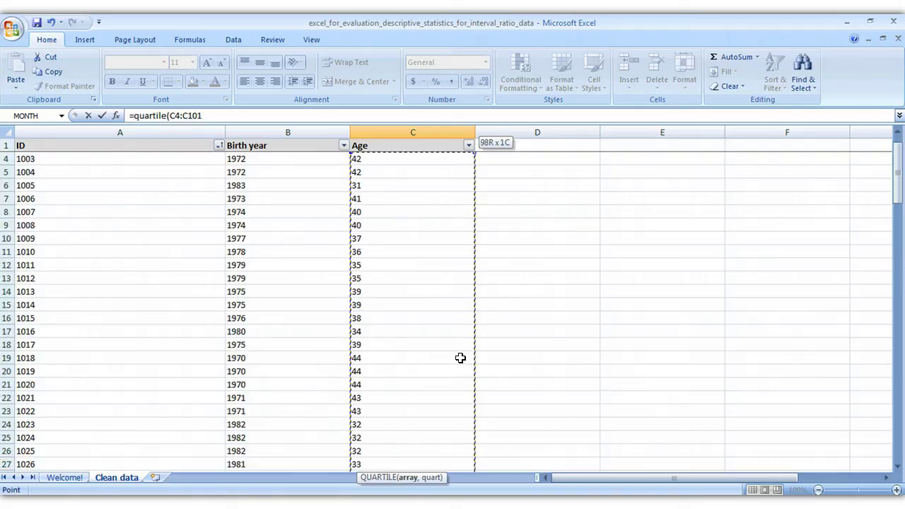
text(,4))
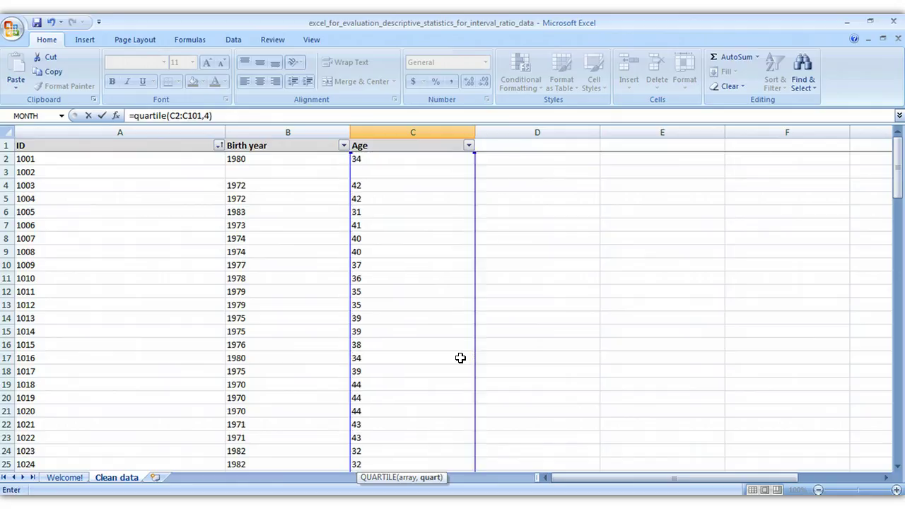
key(Return)
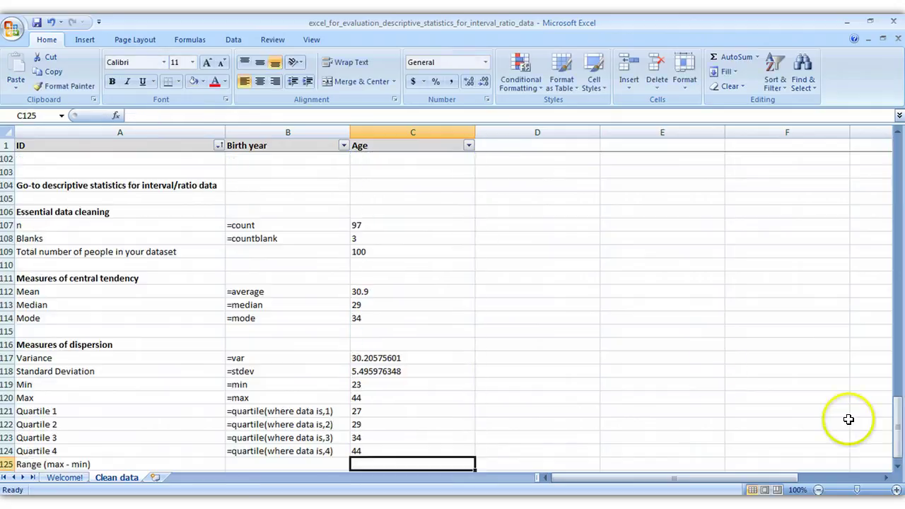
Enter =C120-C119 in C125 to calculate the age range as maximum minus minimum
click(898, 467)
click(898, 467)
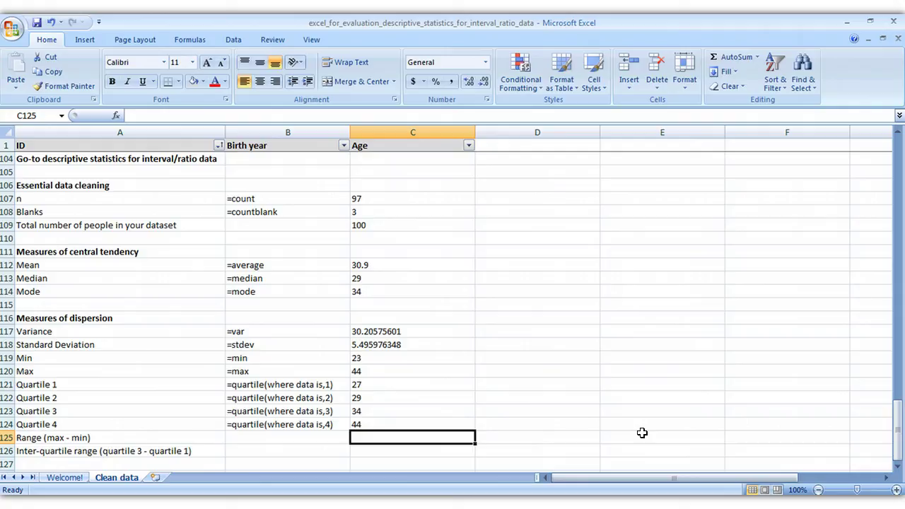
text(=)
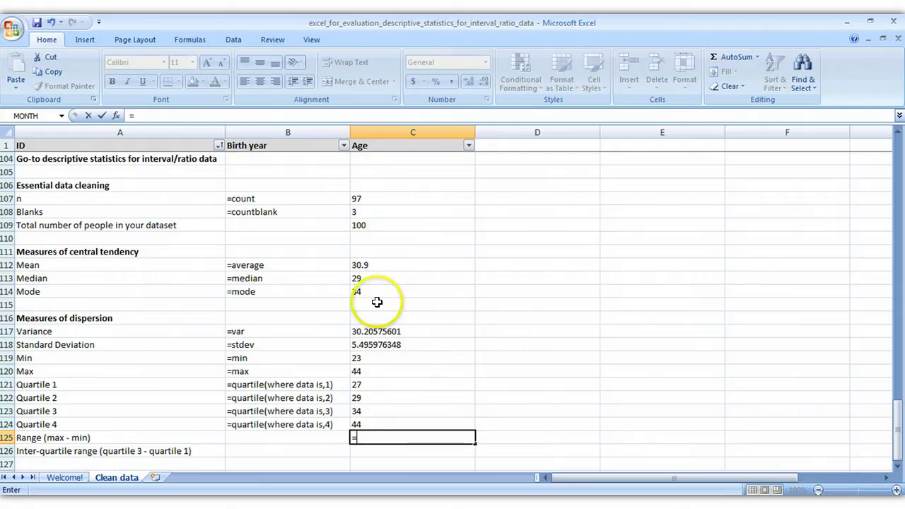
click(375, 372)
text(-)
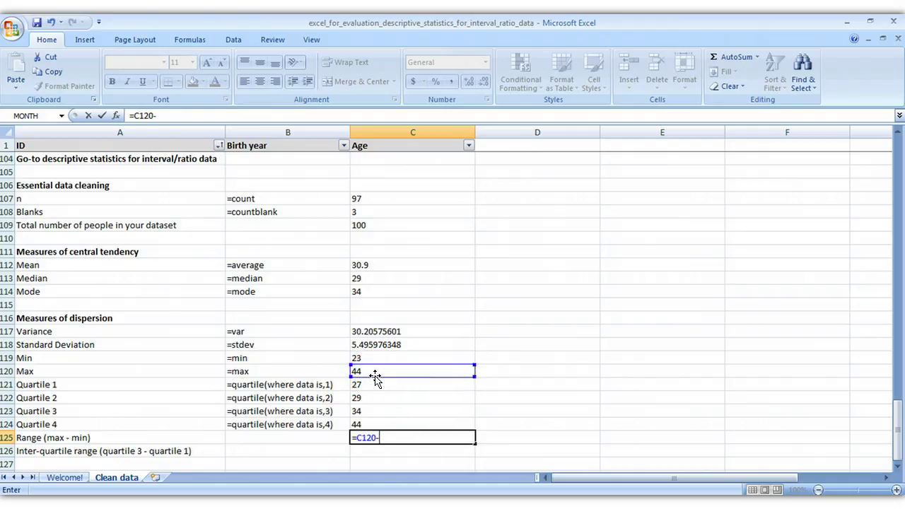
click(376, 360)
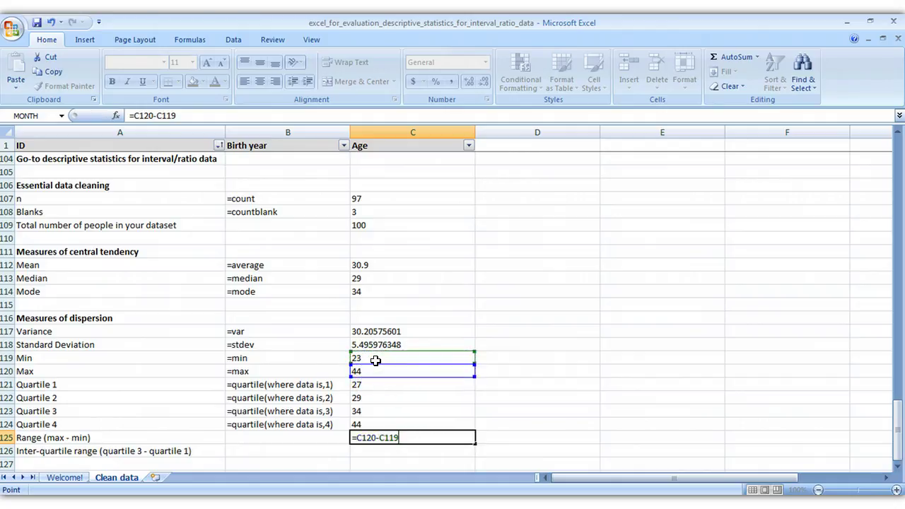
key(Return)
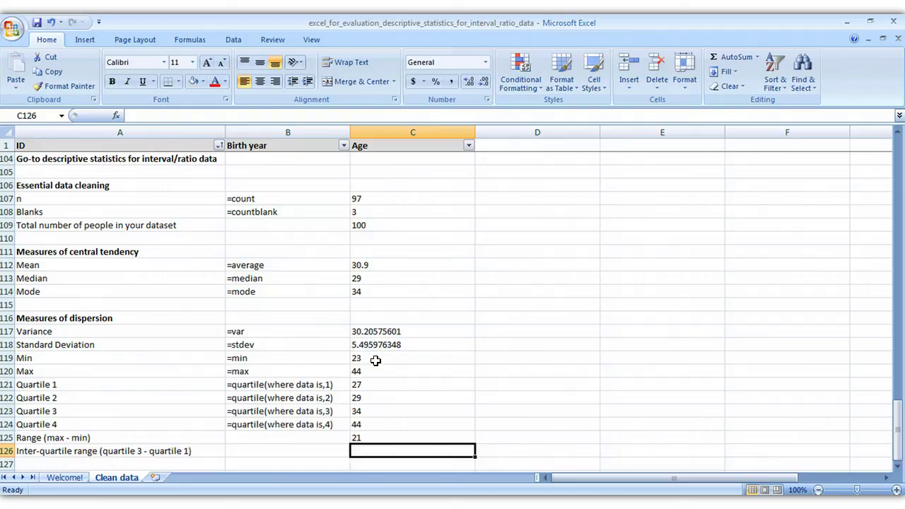
Enter =C123-C121 in C126 to calculate the inter-quartile range, and switch to the Welcome! sheet
text(=)
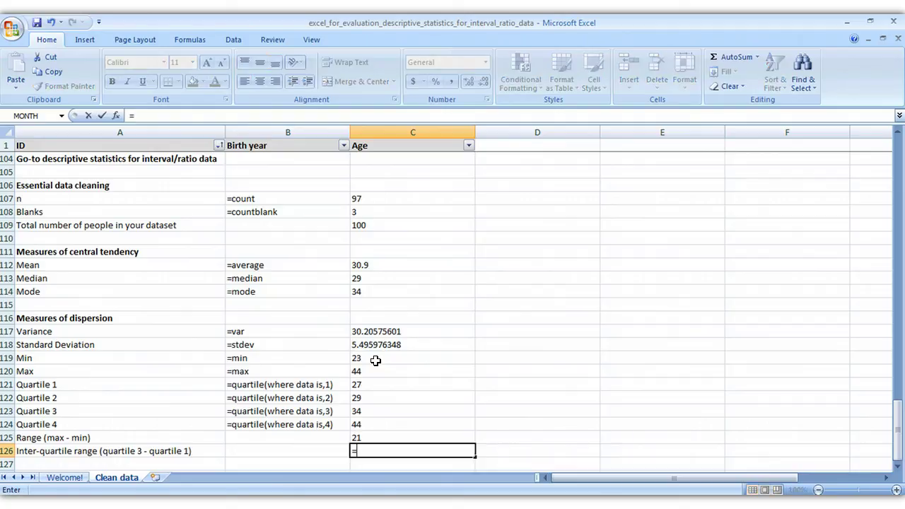
click(375, 410)
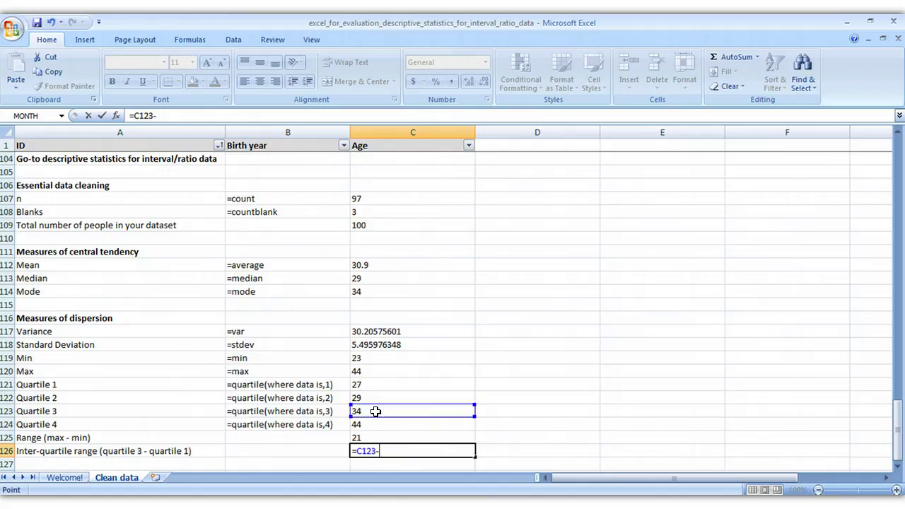
text(-)
click(379, 382)
key(Return)
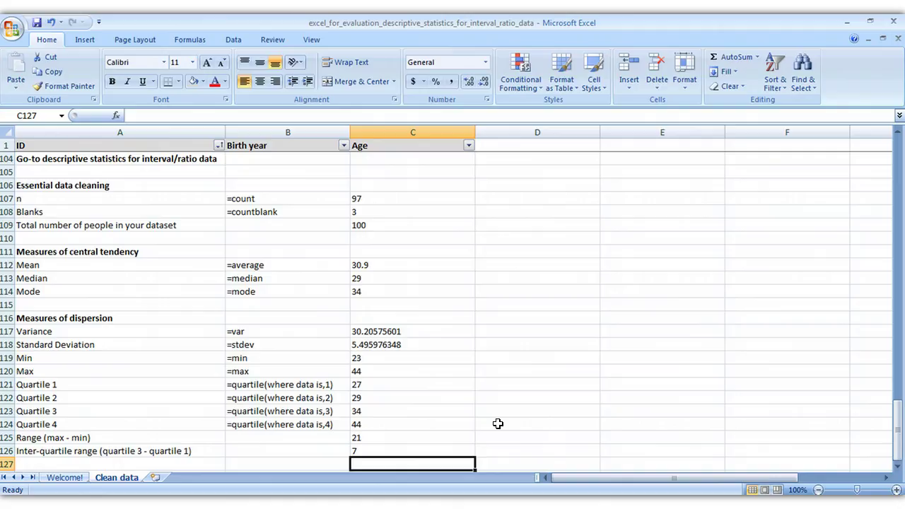
click(70, 480)
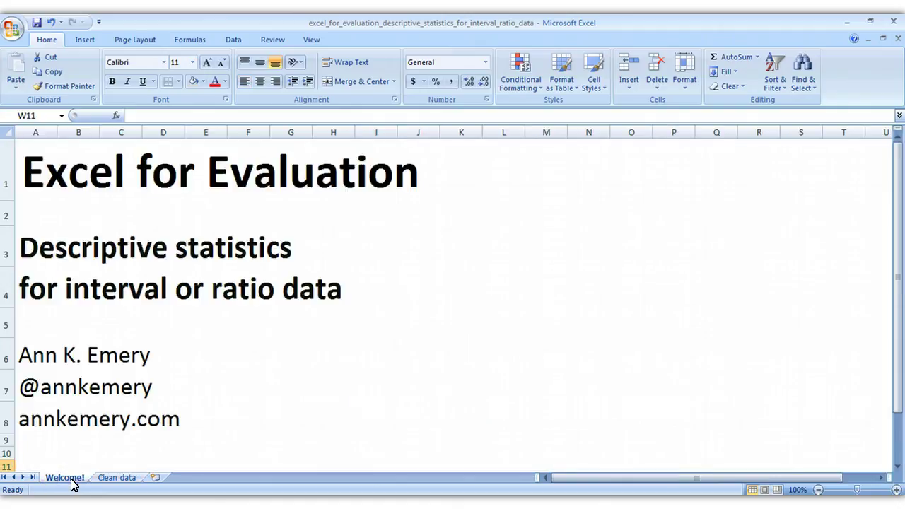